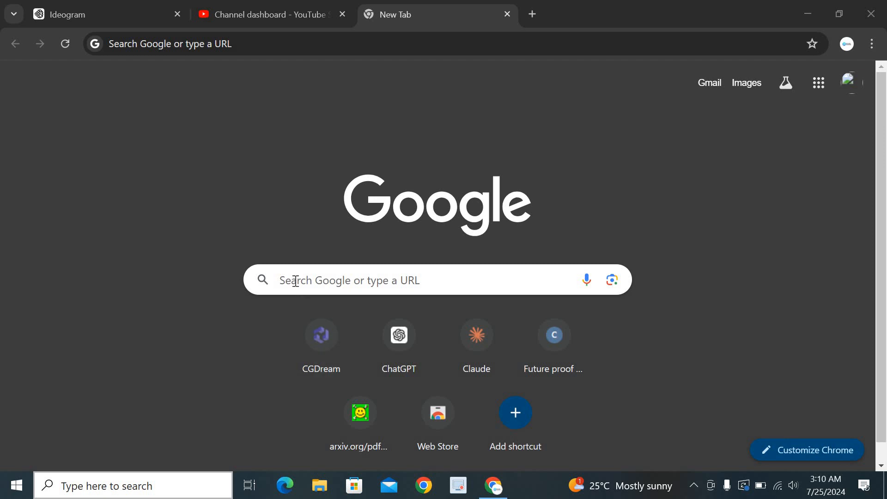
left_click(213, 45)
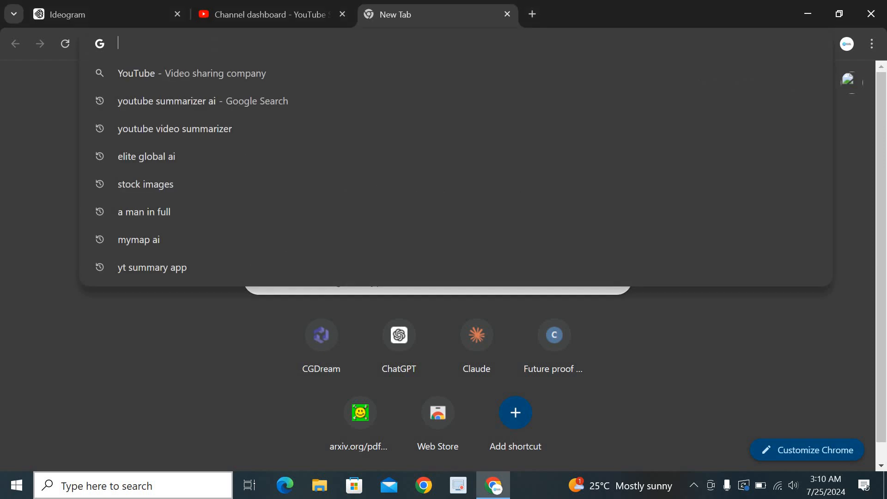
type("ide")
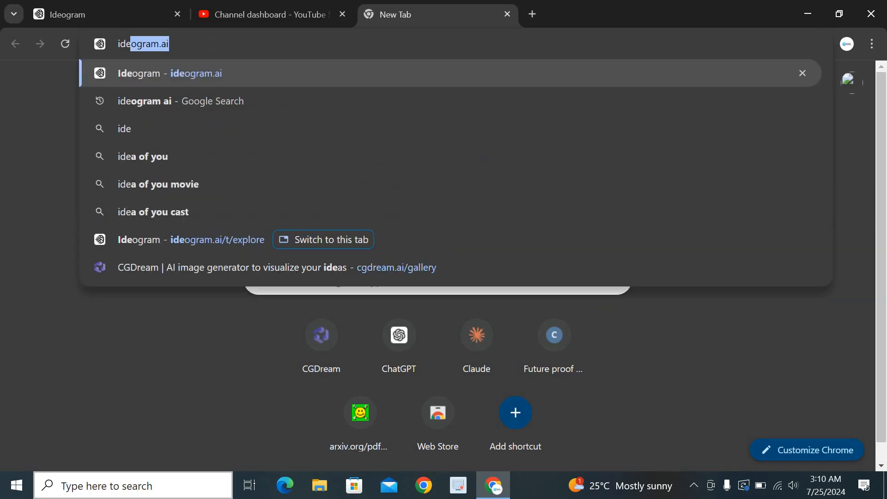
type("ogram")
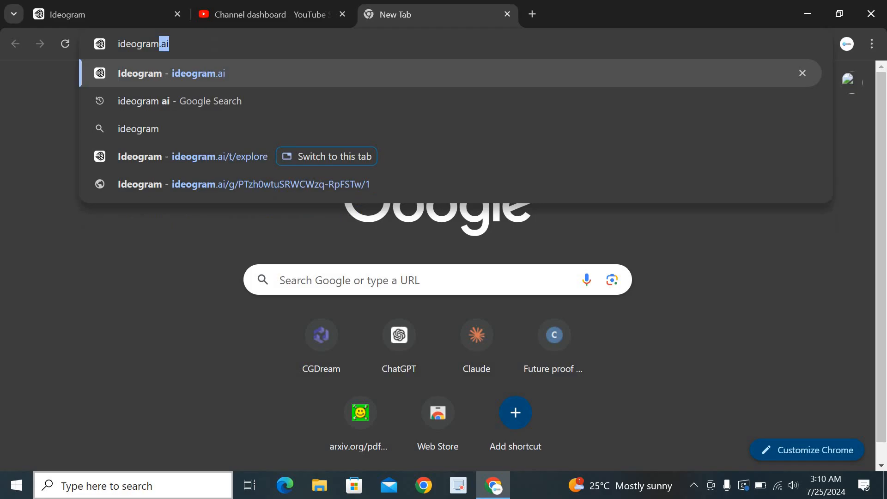
type(".ai")
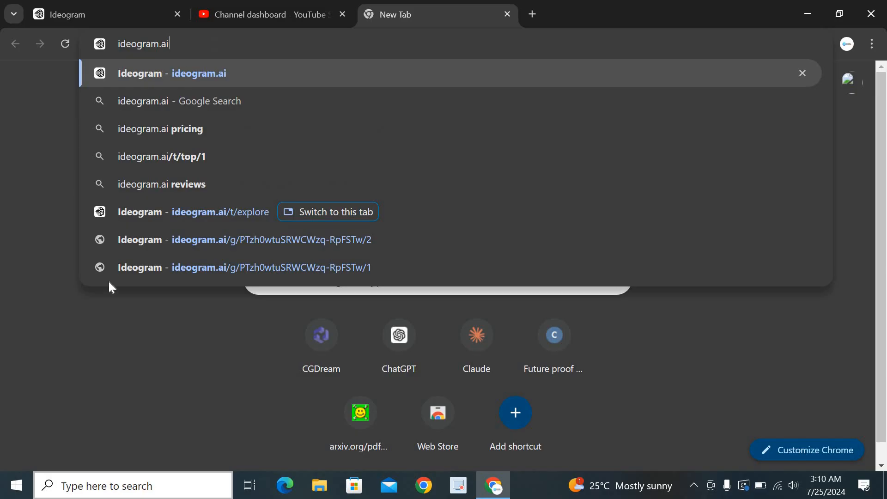
left_click(135, 358)
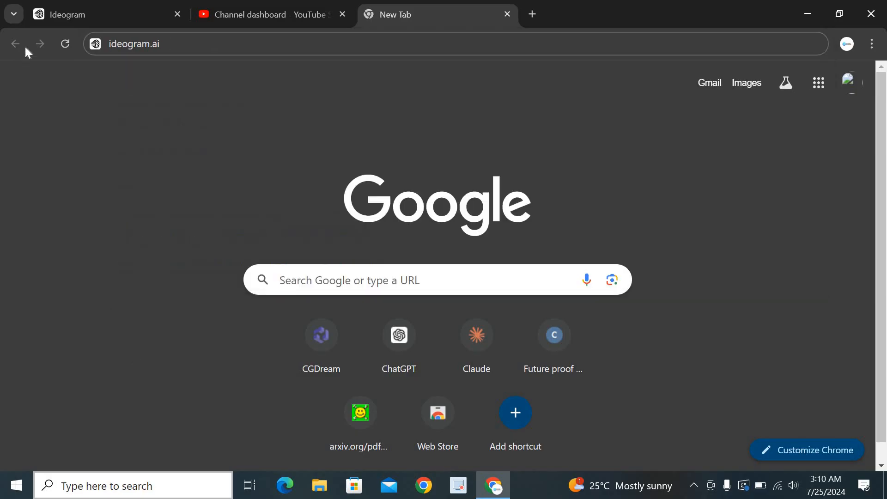
Switch to the already open Ideogram page and dismiss the Upscale announcement.
left_click(65, 15)
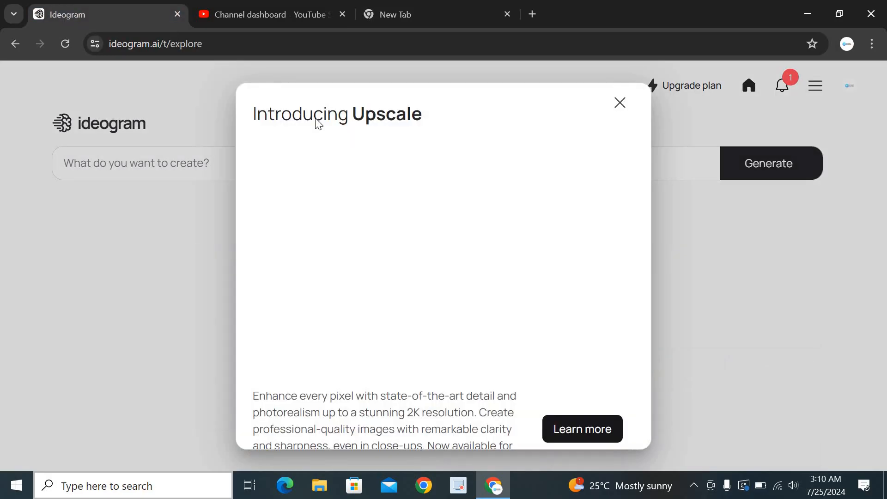
left_click(630, 97)
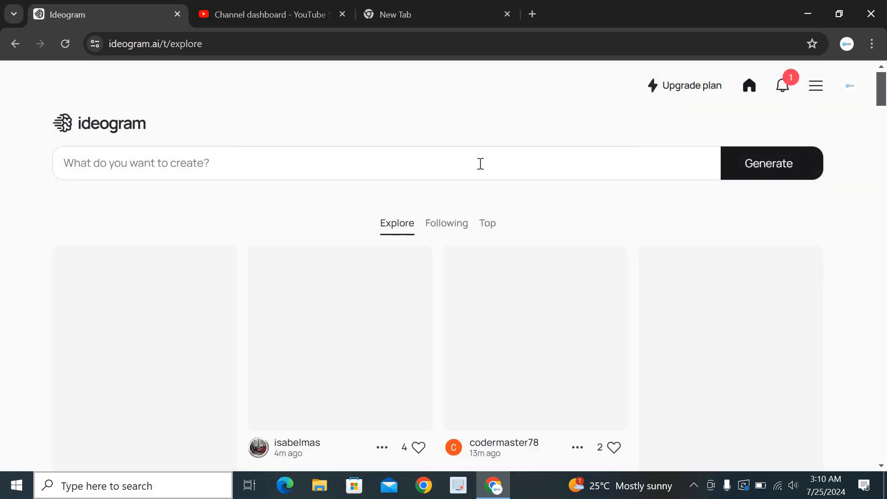
Browse the community images in the Explore gallery and return to the prompt area.
scroll(480, 167, "down", 2)
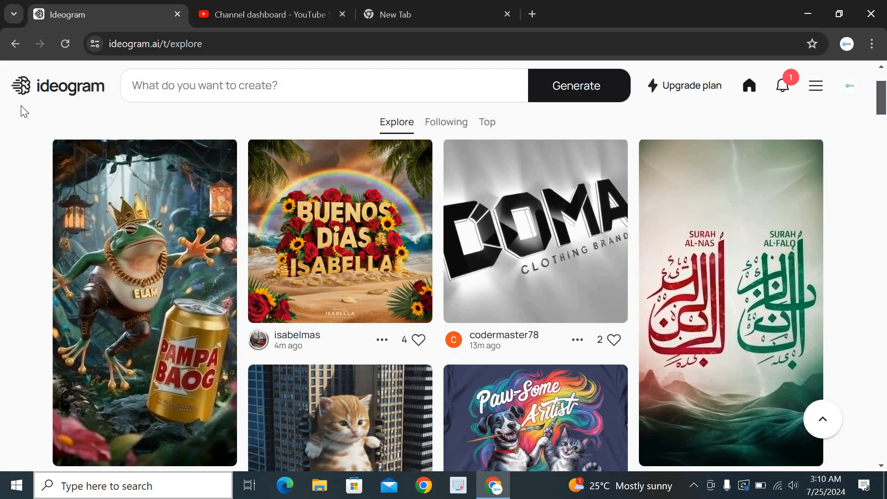
scroll(18, 106, "up", 3)
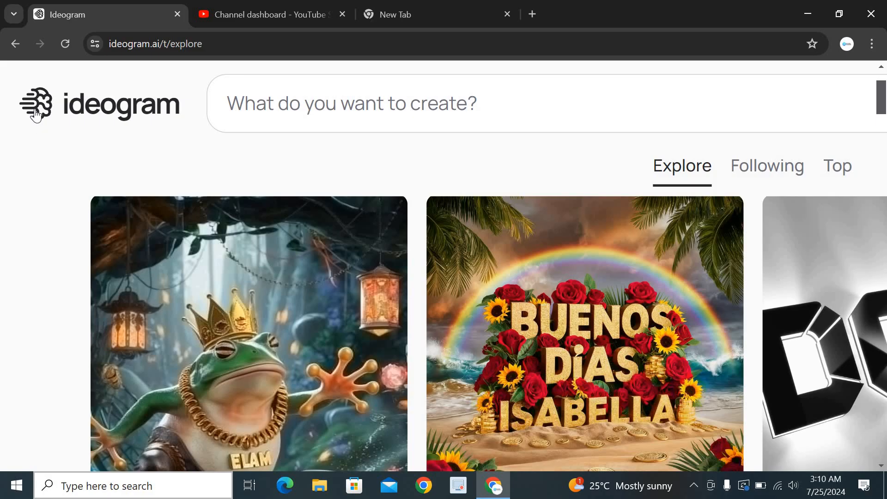
scroll(36, 114, "down", 3)
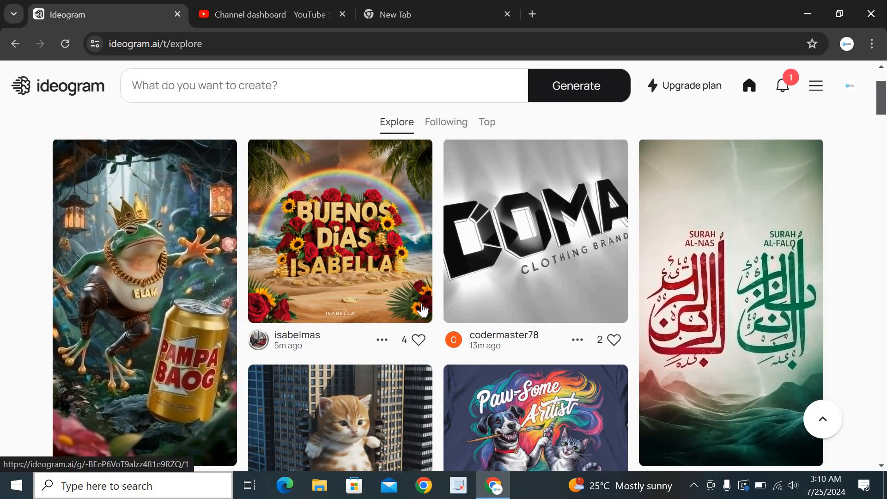
scroll(422, 310, "down", 2)
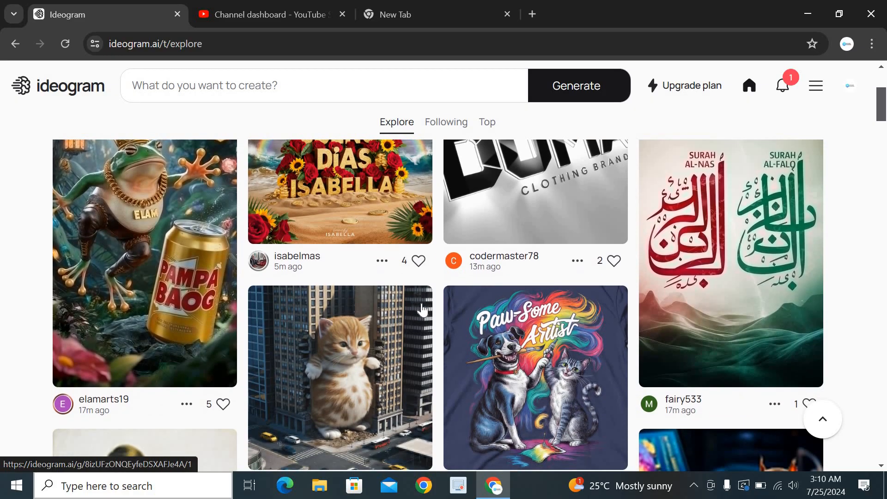
scroll(423, 310, "down", 2)
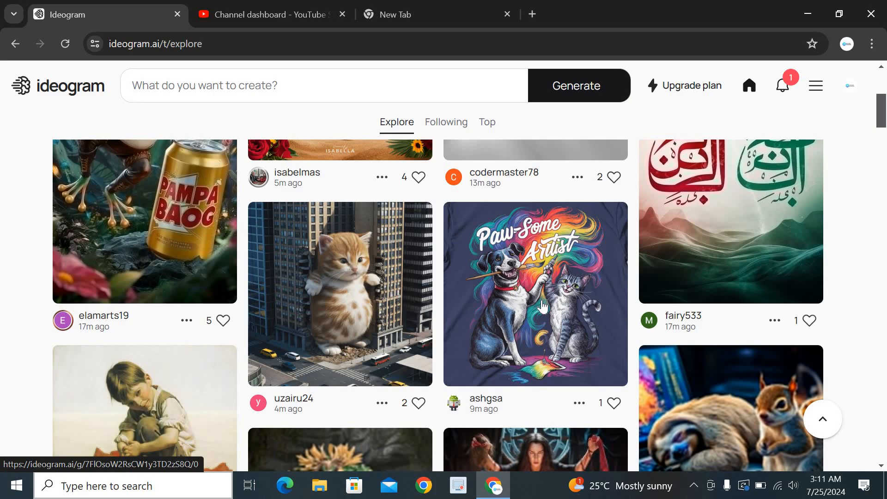
scroll(162, 365, "down", 3)
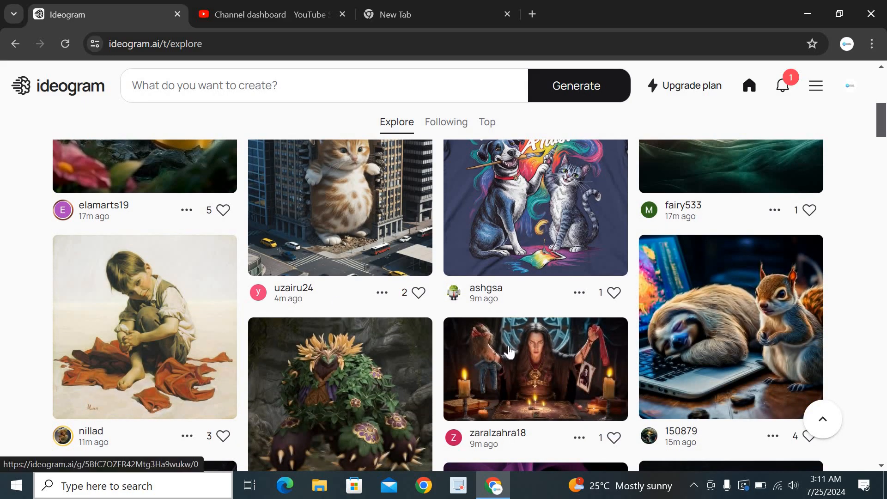
scroll(510, 352, "down", 10)
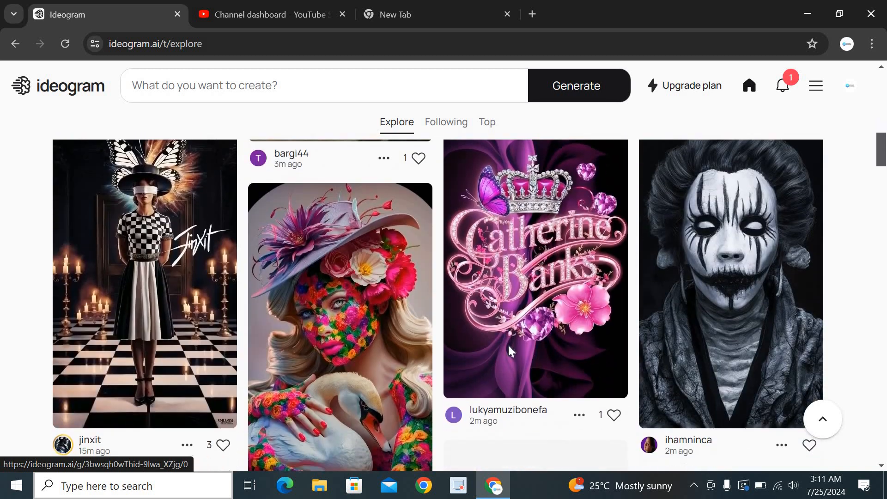
scroll(509, 347, "down", 2)
scroll(509, 346, "up", 2)
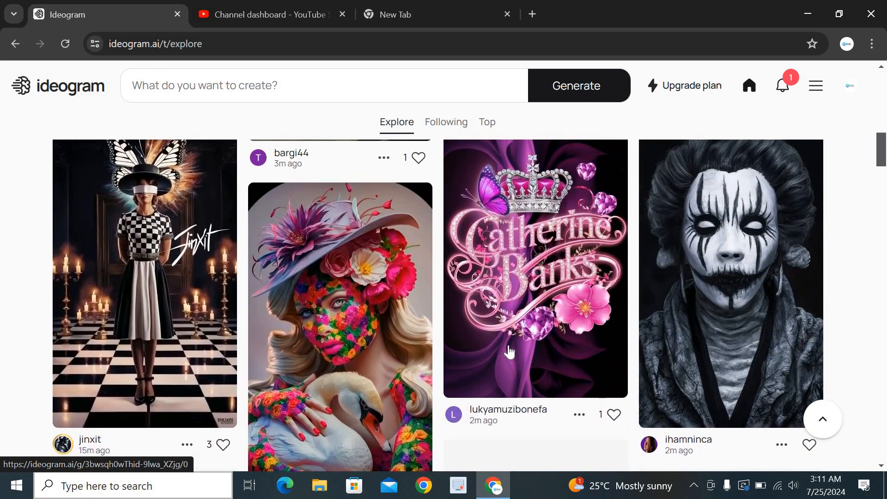
scroll(510, 352, "up", 1)
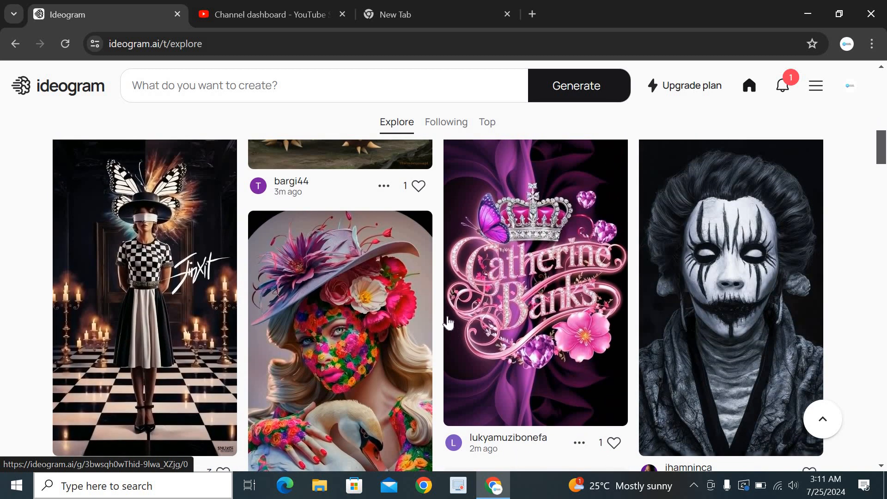
scroll(448, 322, "down", 8)
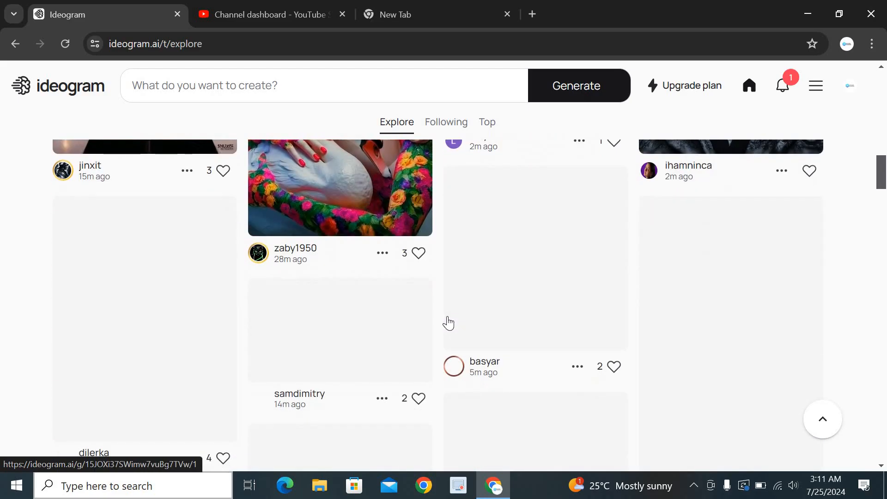
scroll(448, 321, "down", 2)
scroll(448, 321, "up", 8)
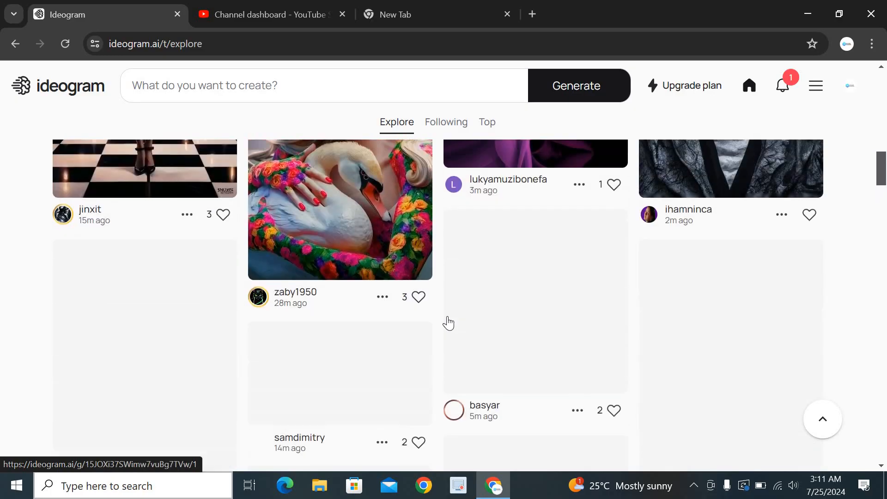
scroll(448, 322, "up", 11)
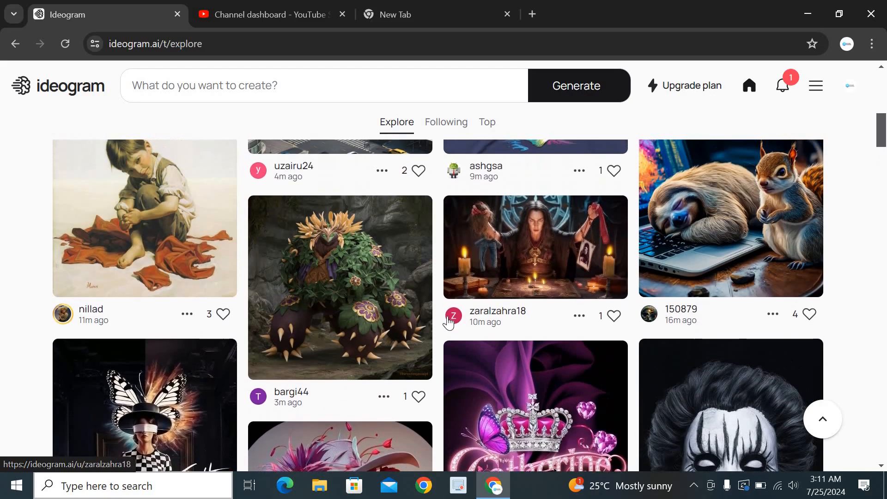
scroll(448, 322, "up", 5)
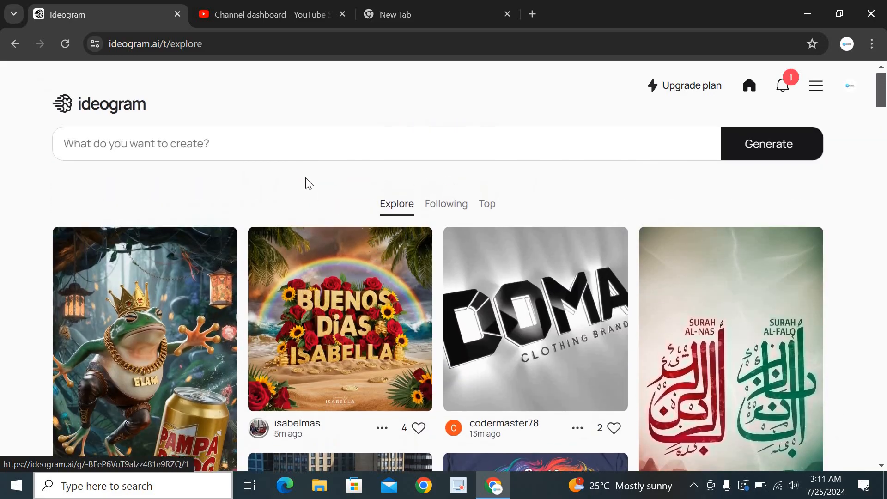
Write the image prompt: a logo of a cleaning service business, called "CLEAN HUB".
left_click(132, 145)
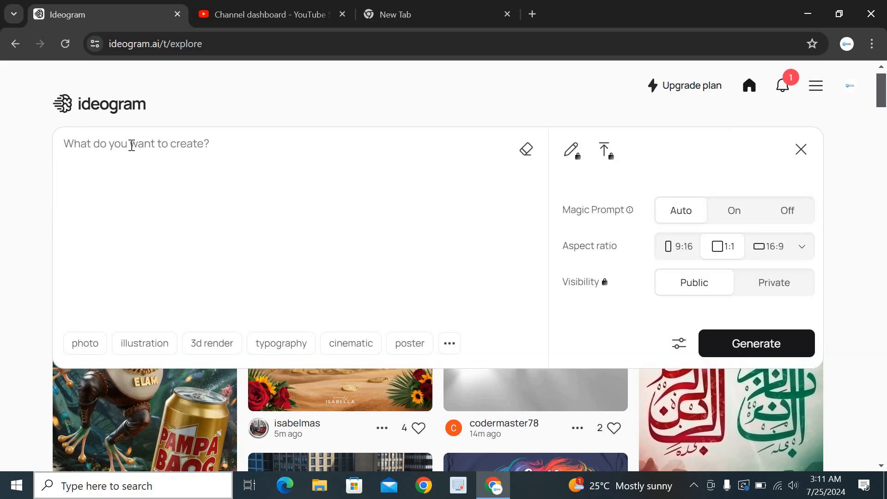
type("a l")
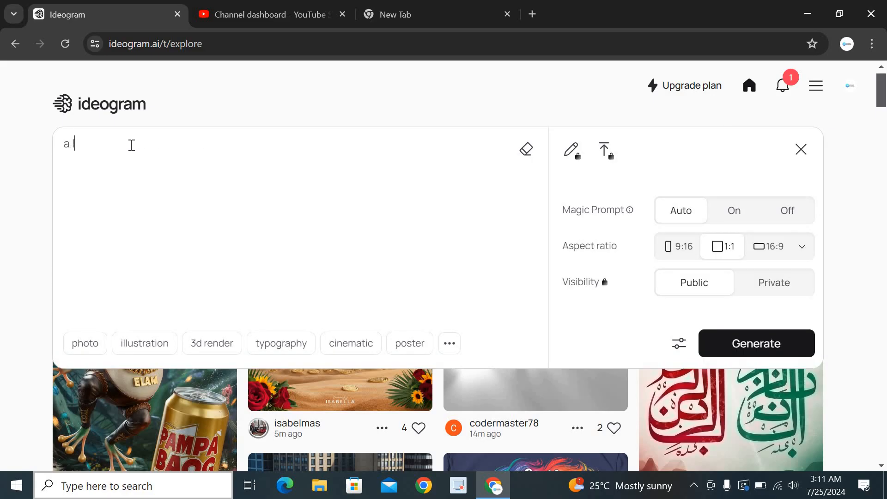
type("ogo of a cleaning s")
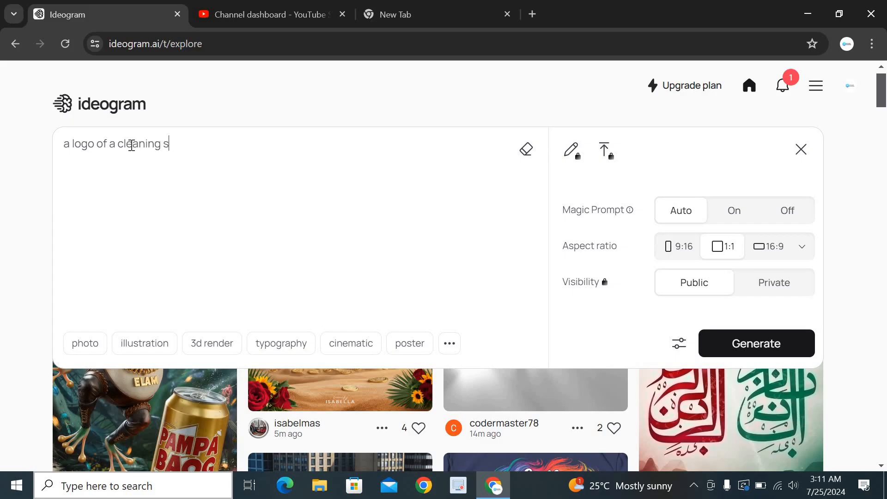
type("ervice business")
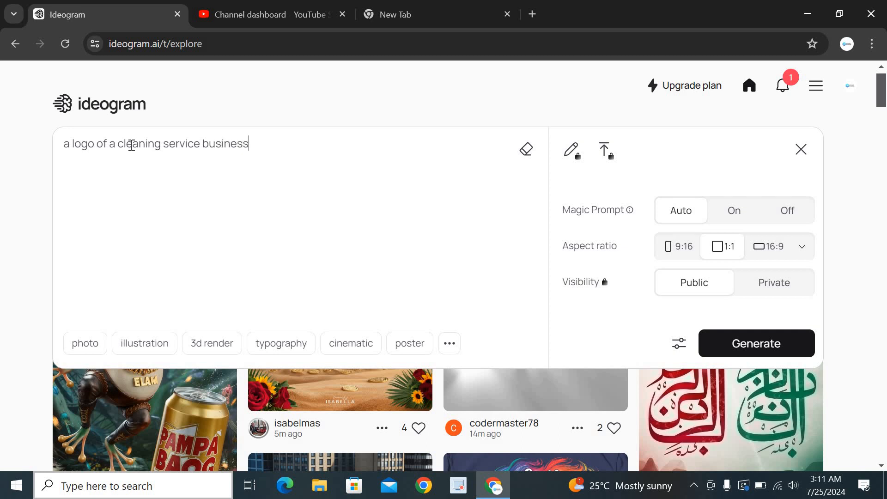
type(",")
type(" calle")
type("d")
type("\"")
type("CL")
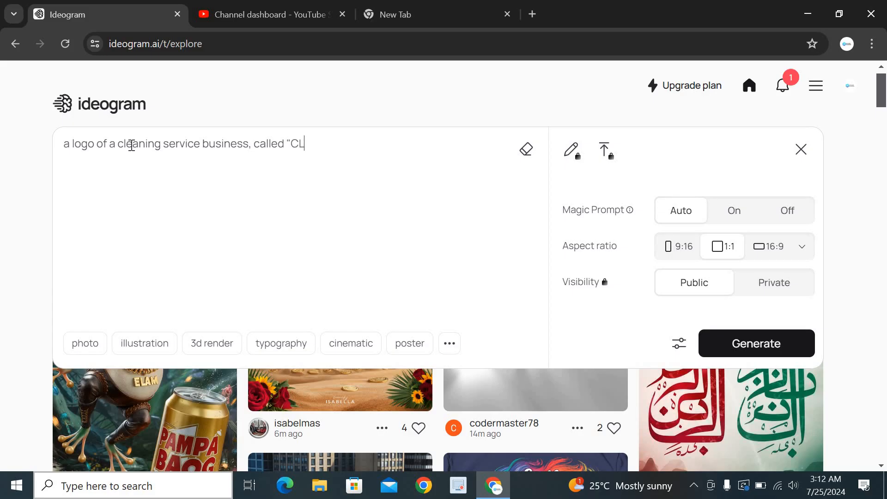
type("EAN HUB\".")
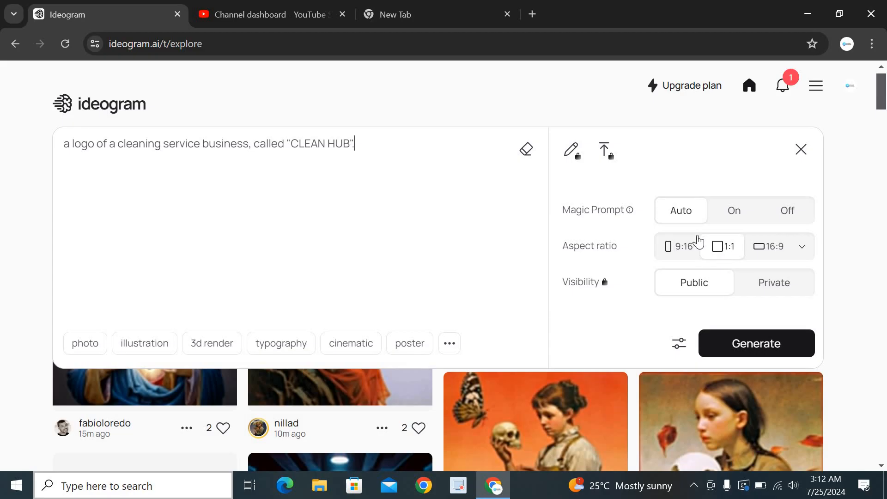
Review the Magic Prompt, aspect ratio and visibility options, and generate the logo images from the prompt.
mouse_move(623, 213)
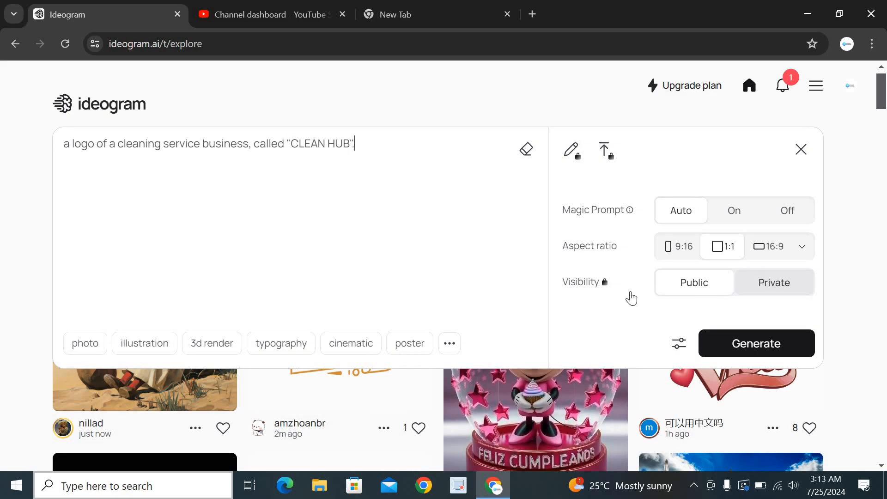
scroll(606, 287, "up", 5)
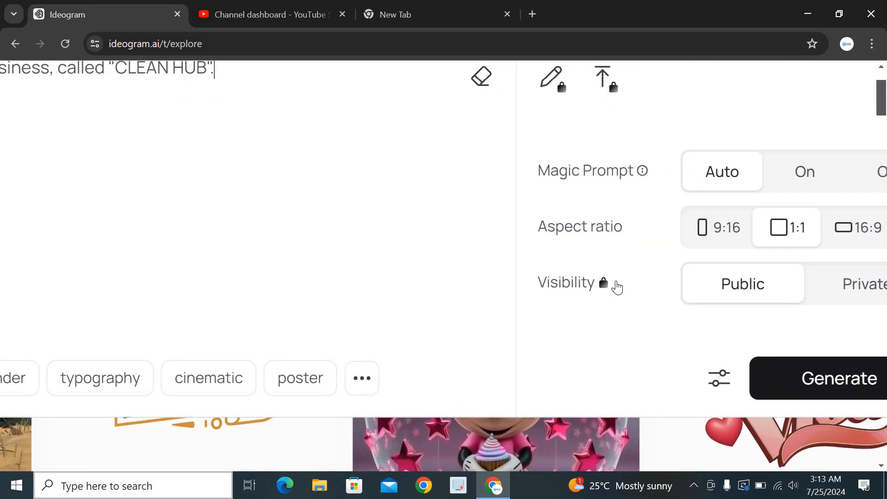
scroll(616, 287, "down", 2)
scroll(617, 287, "down", 3)
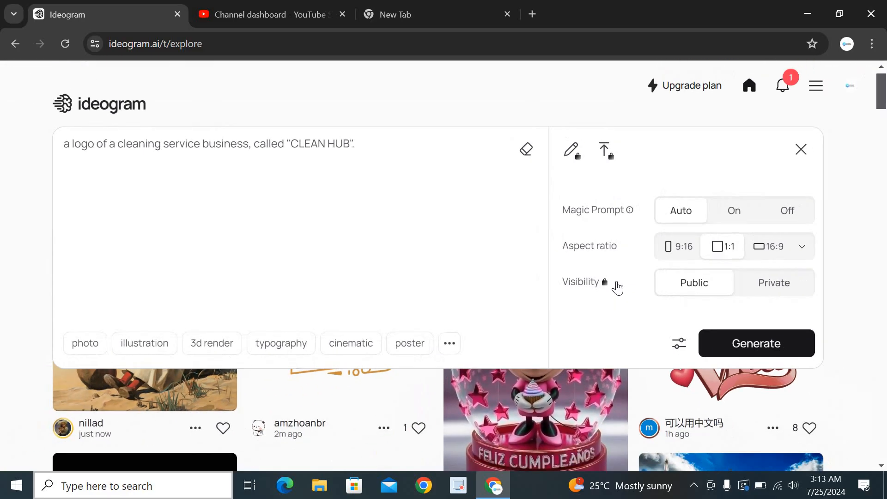
left_click(759, 345)
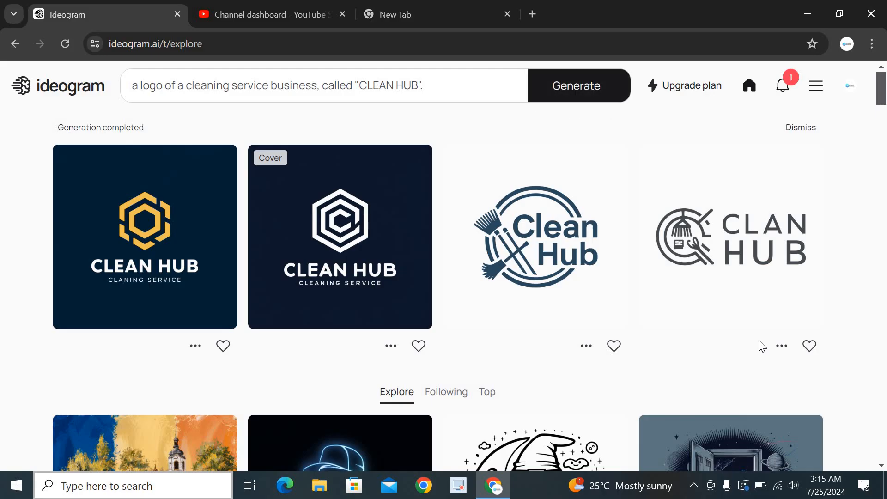
View the generated logo variants one after another at full size, ending on the circular Clean Hub logo with crossed brushes.
left_click(172, 282)
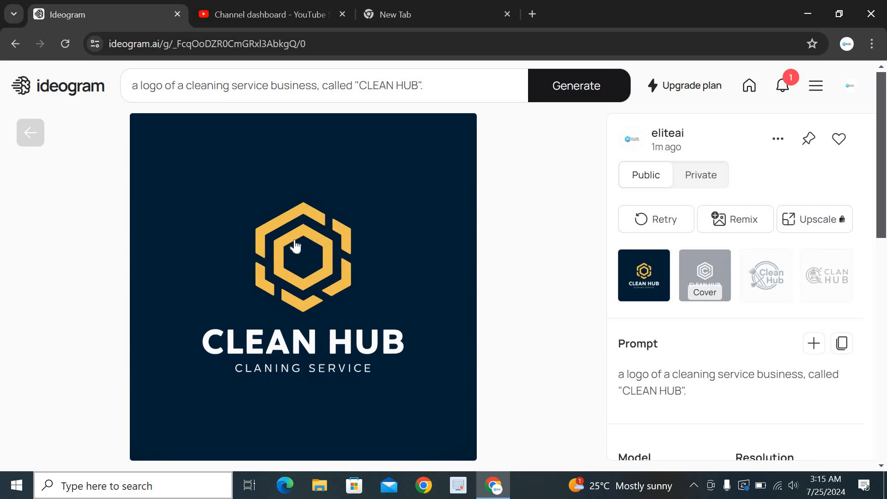
key("Right")
key("Right")
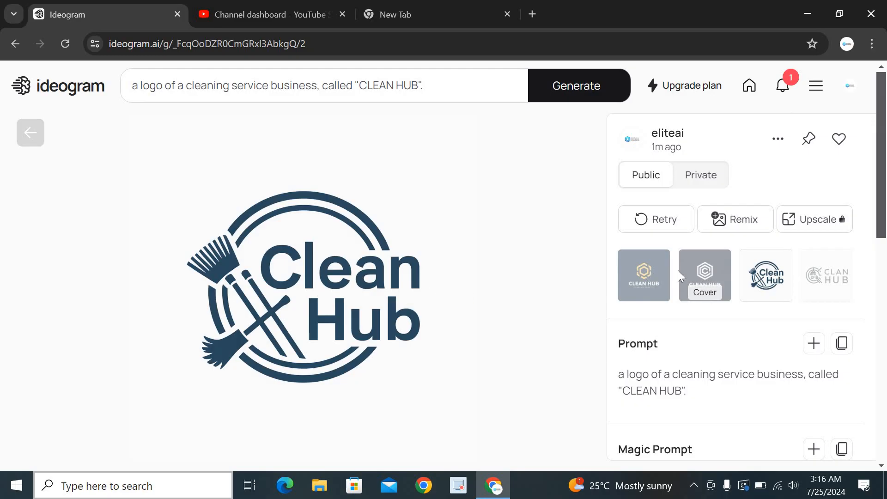
left_click(695, 276)
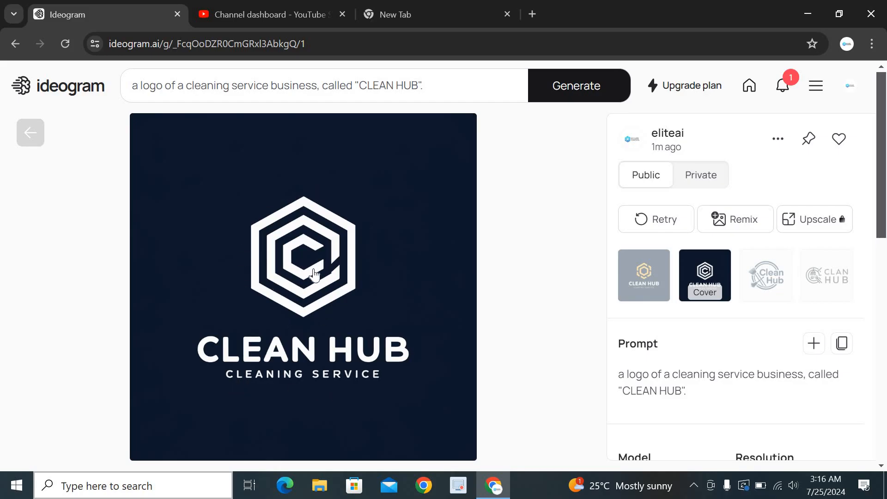
left_click(817, 280)
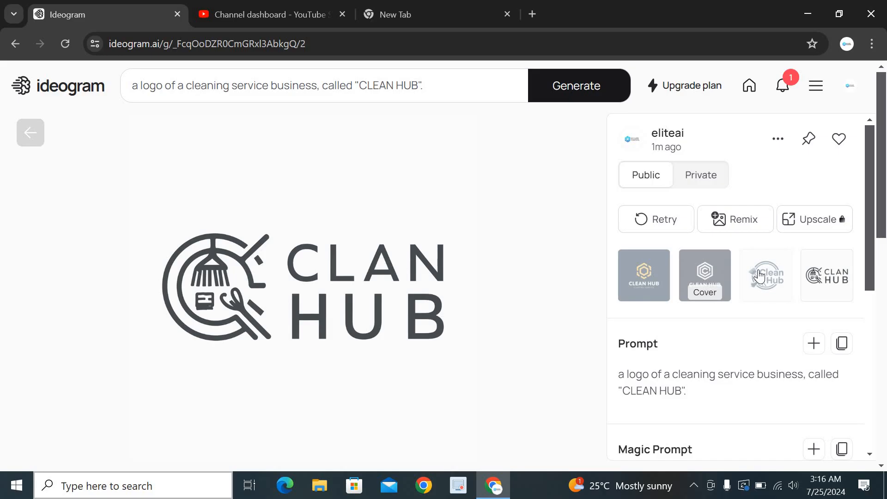
left_click(759, 276)
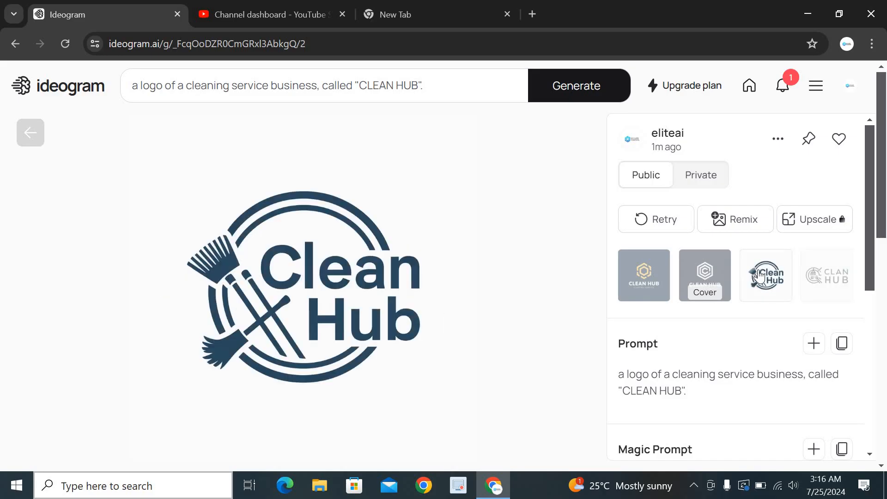
Compare the dark hexagonal logo with the circular Clean Hub logo, and read the circular logo's full Magic Prompt.
left_click(718, 280)
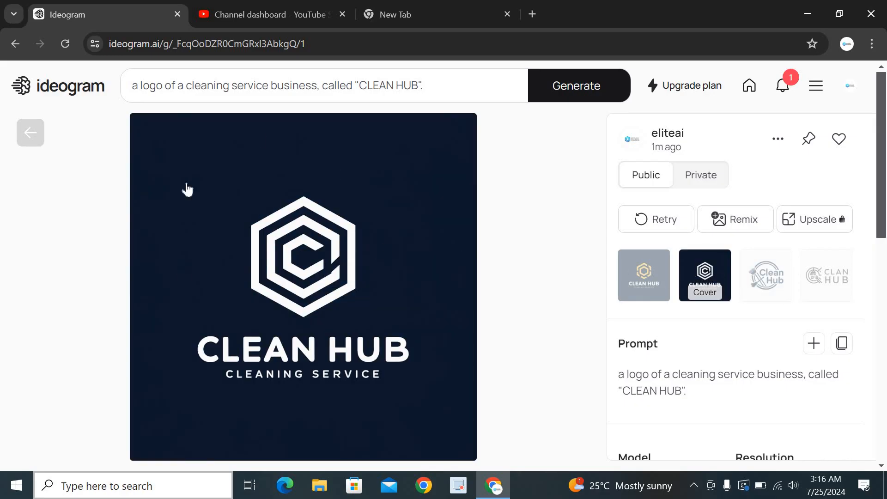
left_click(768, 293)
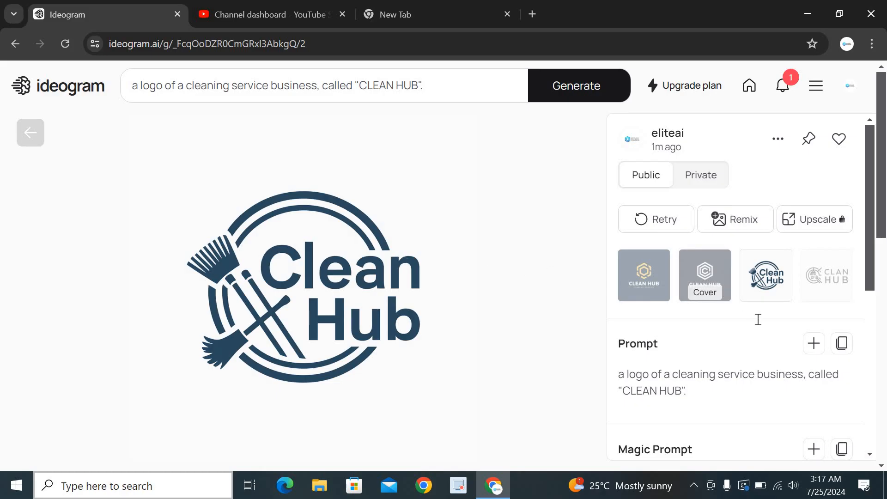
scroll(758, 323, "down", 2)
scroll(760, 325, "down", 3)
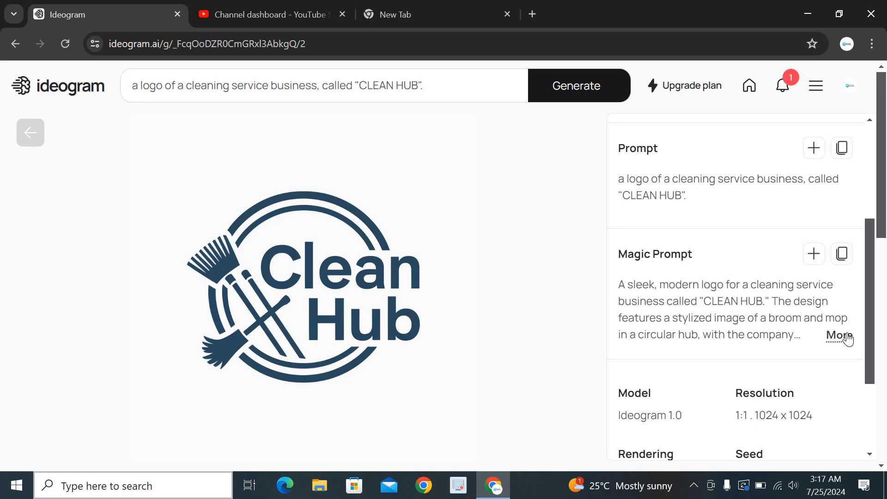
left_click(847, 337)
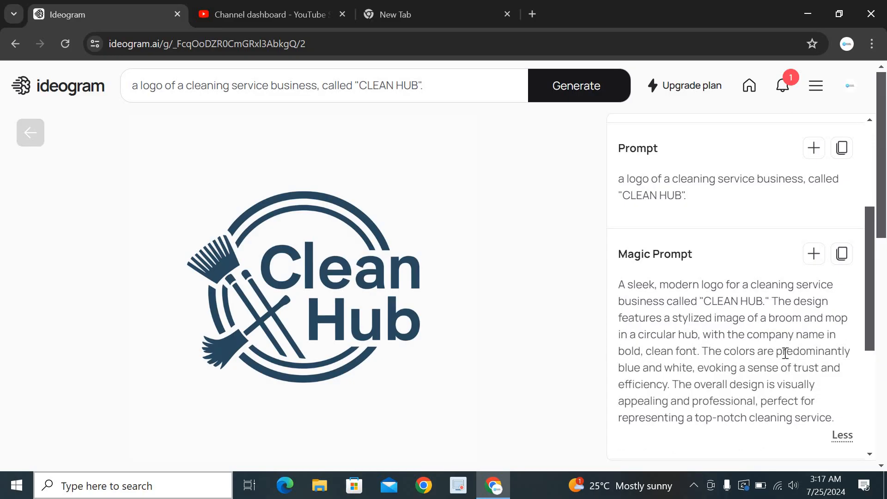
scroll(785, 353, "down", 1)
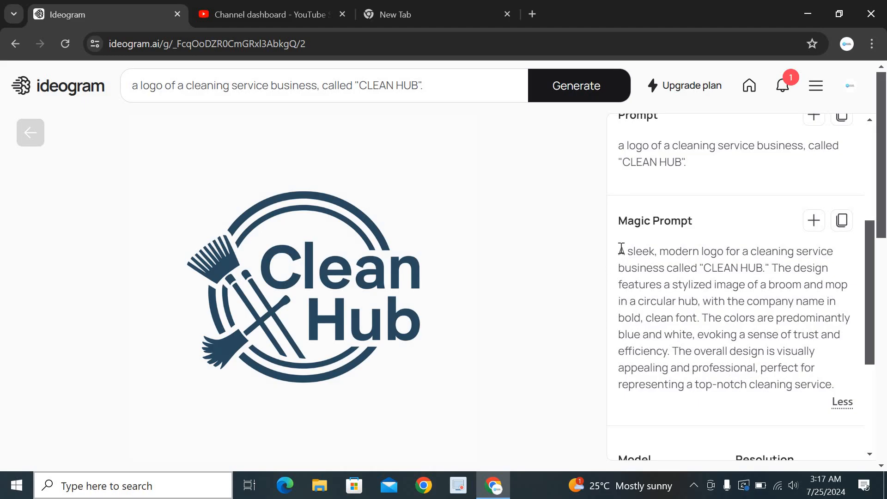
left_click_drag(619, 252, 769, 405)
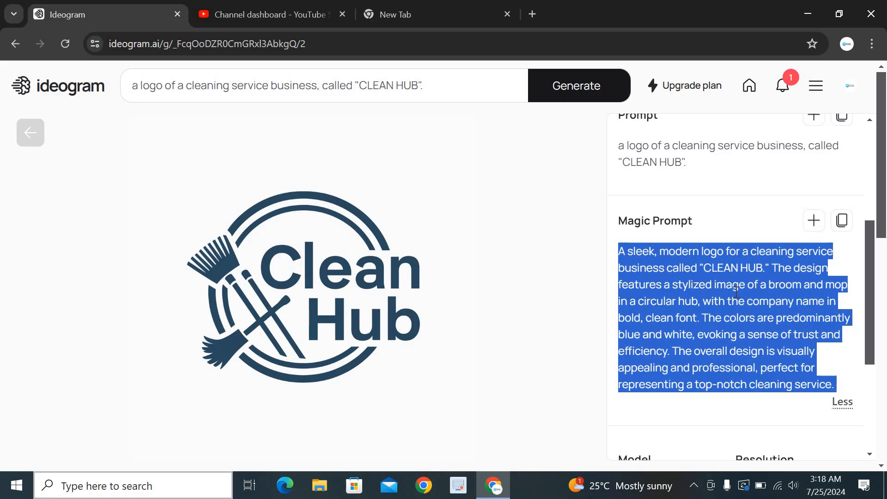
left_click(688, 322)
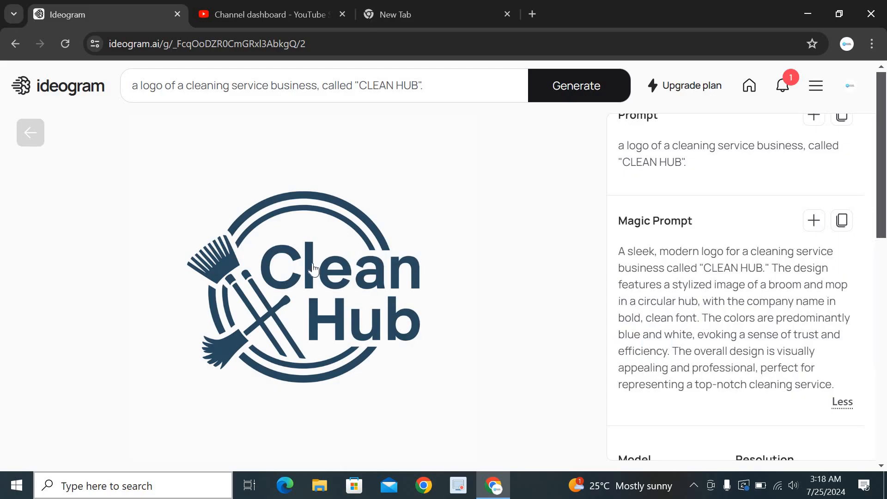
Inspect the circular Clean Hub logo up close and check it against the dark hexagonal variant again.
scroll(305, 289, "up", 3)
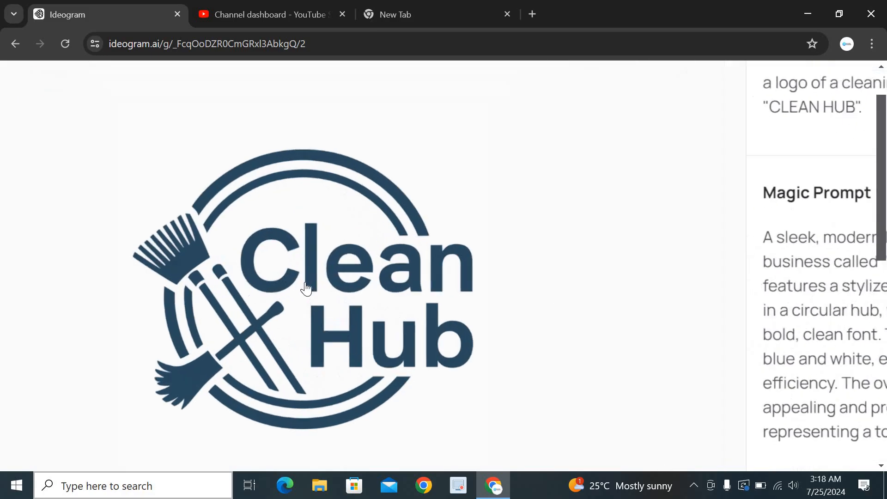
scroll(306, 289, "down", 3)
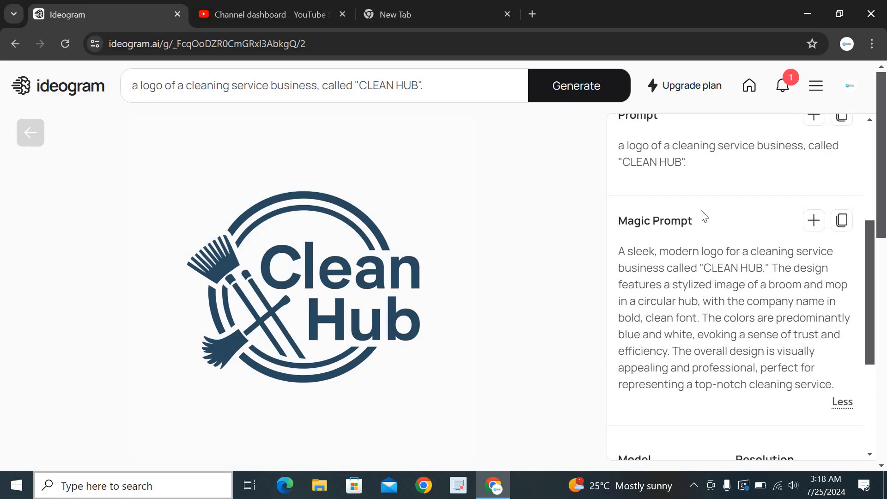
scroll(725, 198, "up", 5)
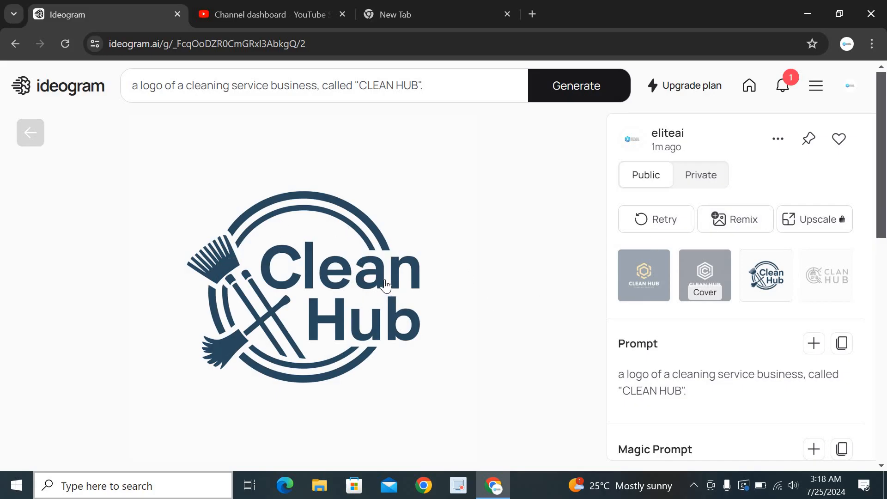
left_click(725, 272)
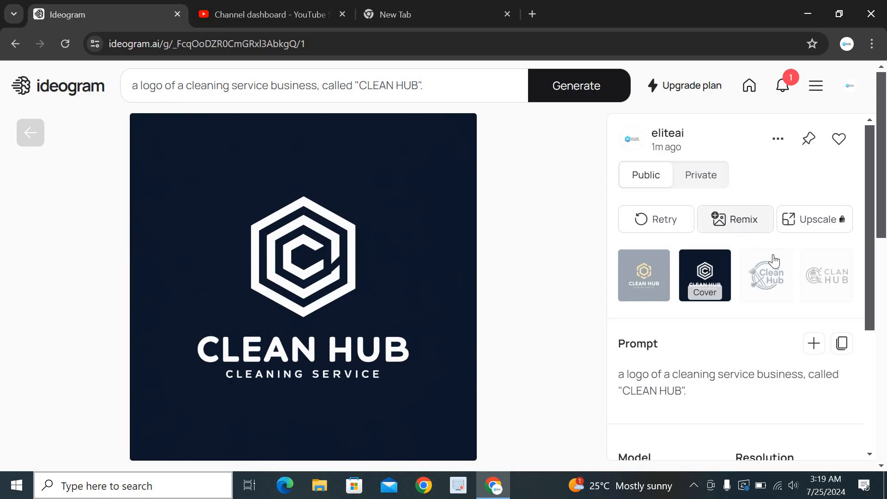
left_click(769, 270)
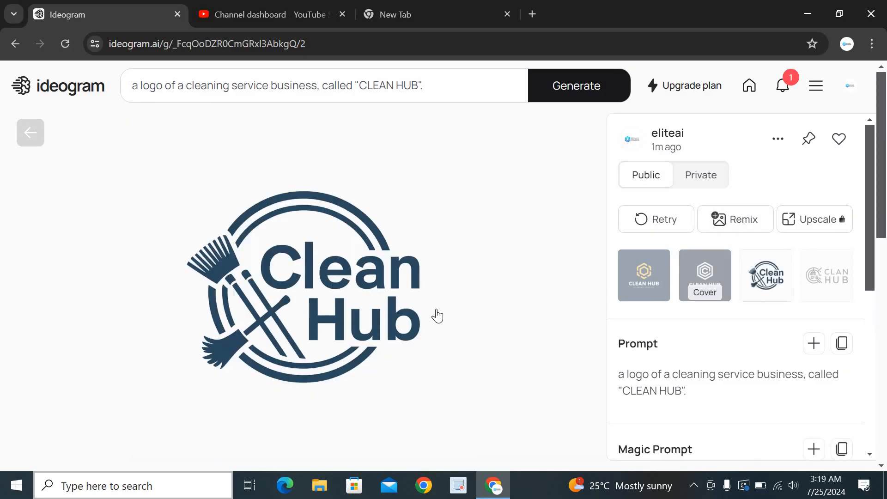
Open the circular Clean Hub logo for remixing and remove "broom and mop in" from its prompt.
left_click(722, 224)
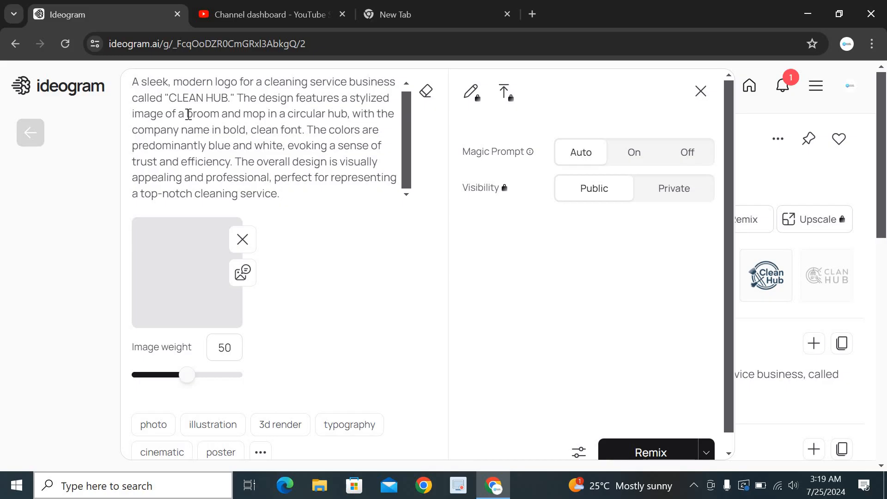
left_click_drag(187, 114, 282, 118)
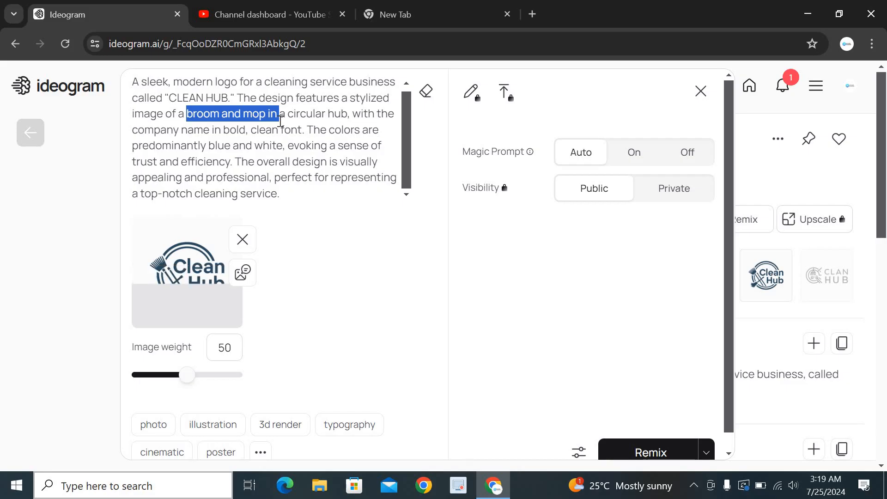
type("DUST")
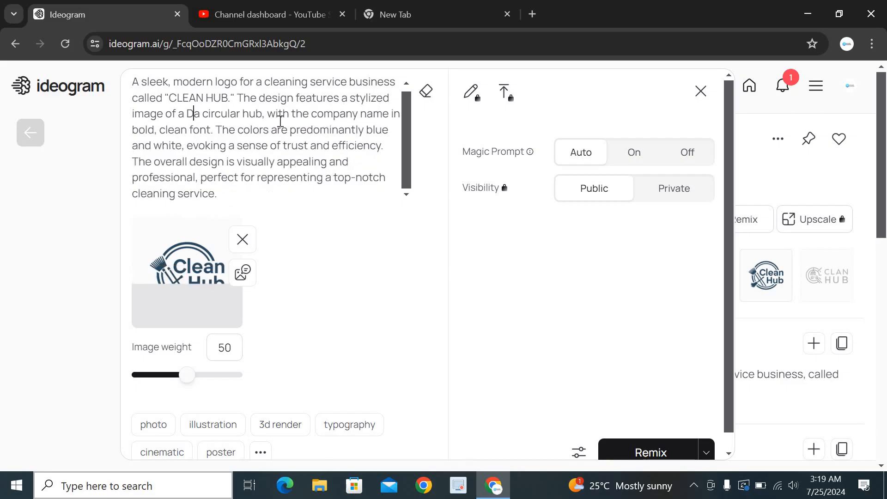
type("PA")
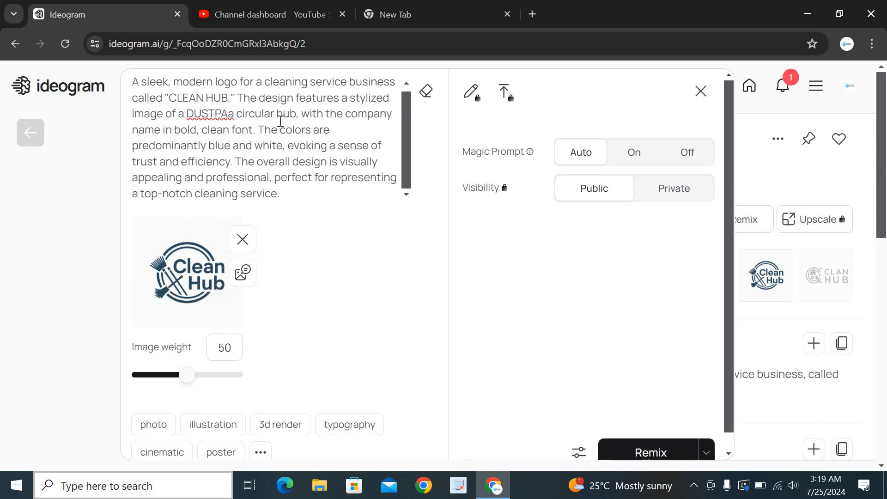
key("BackSpace")
key("BackSpace")
key("BackSpace")
key("BackSpace")
key("BackSpace")
key("BackSpace")
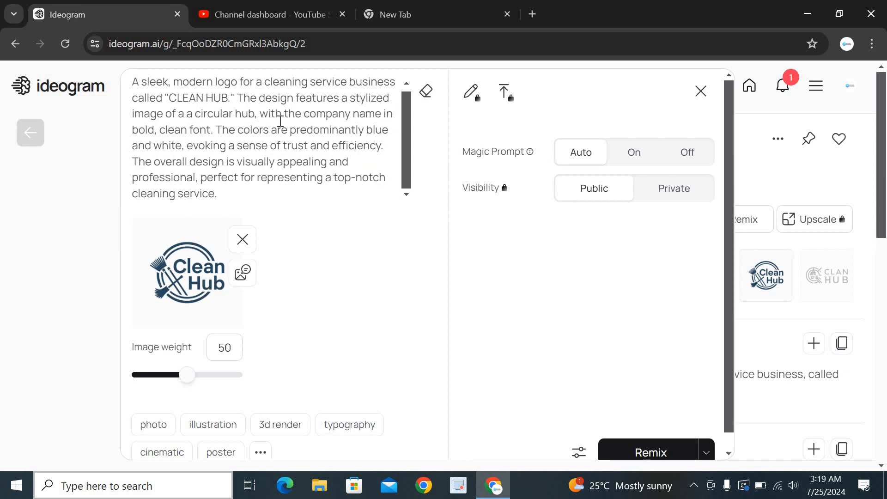
Insert "dustpan and a soap bottle in" before "a circular hub" in the prompt and start the remix.
type("dustp")
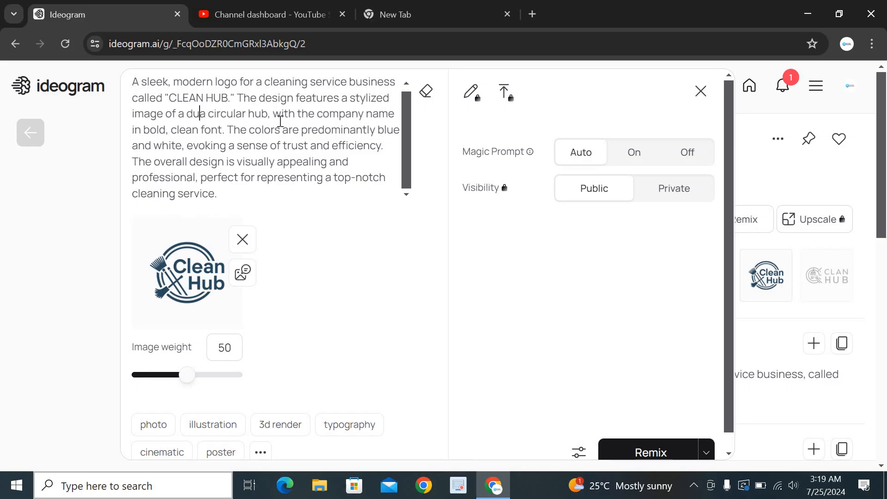
type("an a")
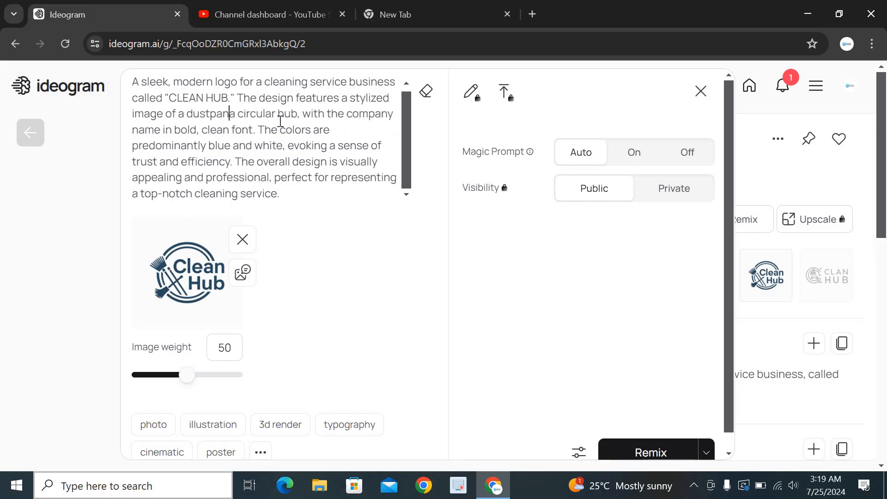
type("nd a")
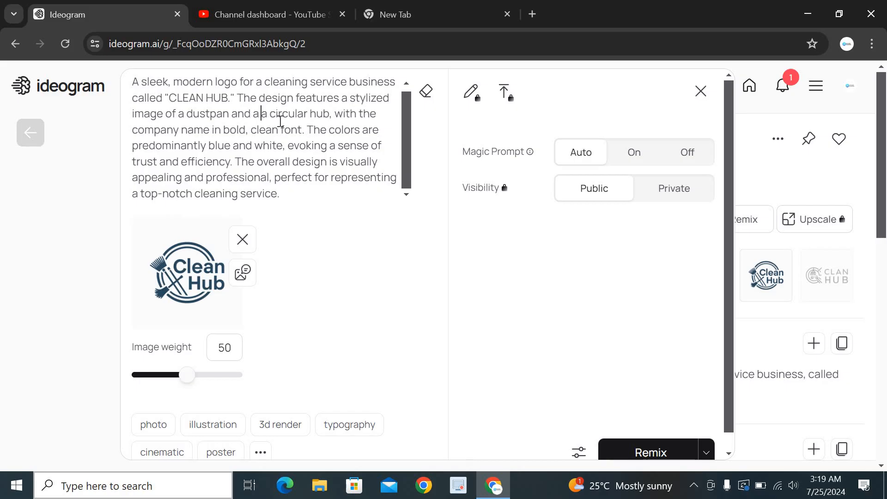
type(" soap")
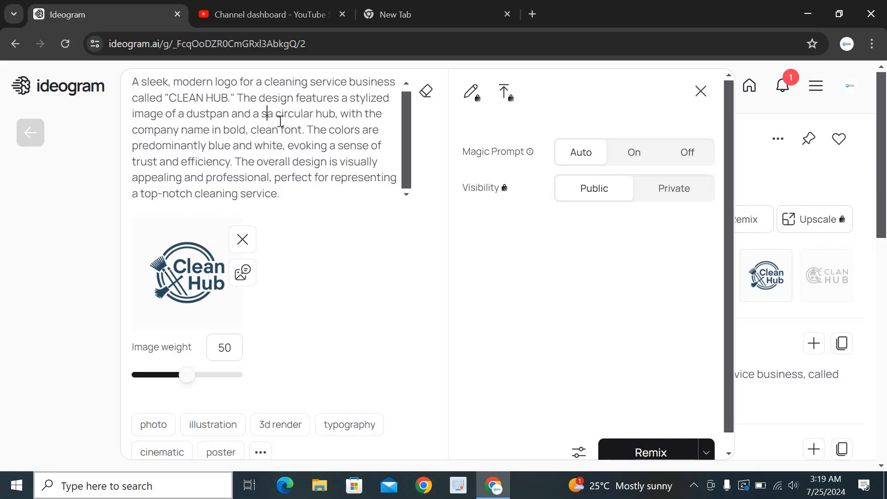
type(" bott")
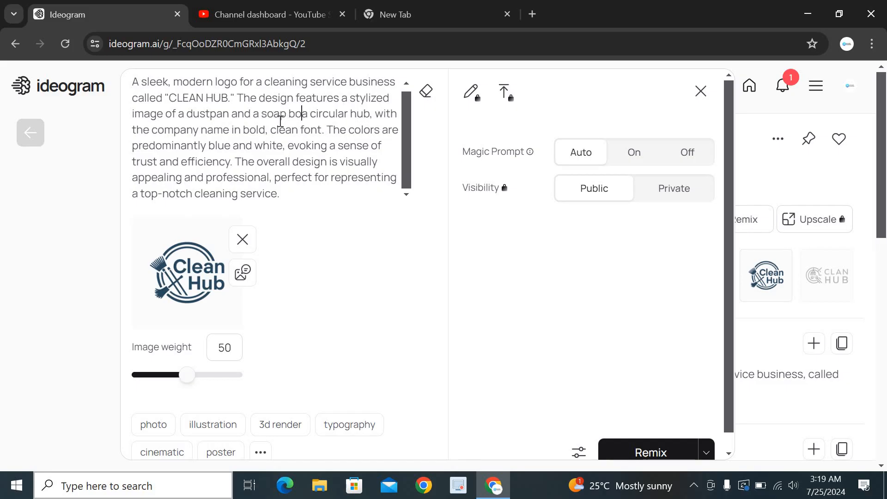
type("le in")
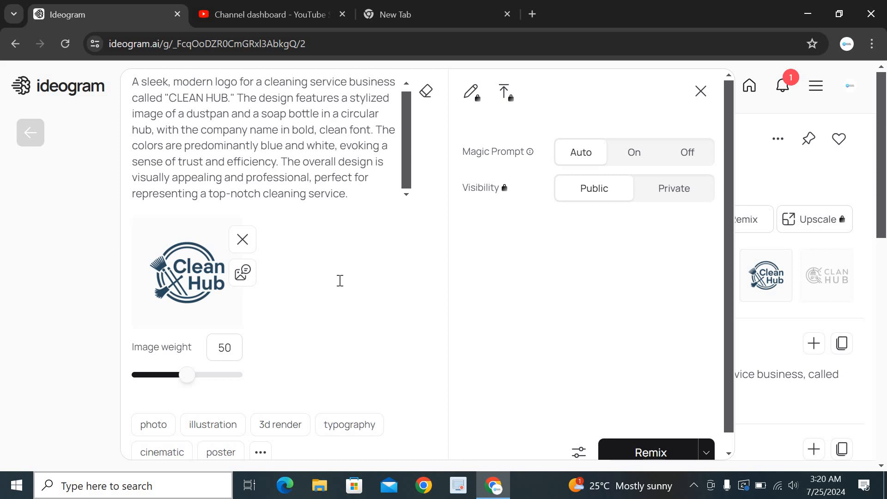
scroll(420, 319, "down", 1)
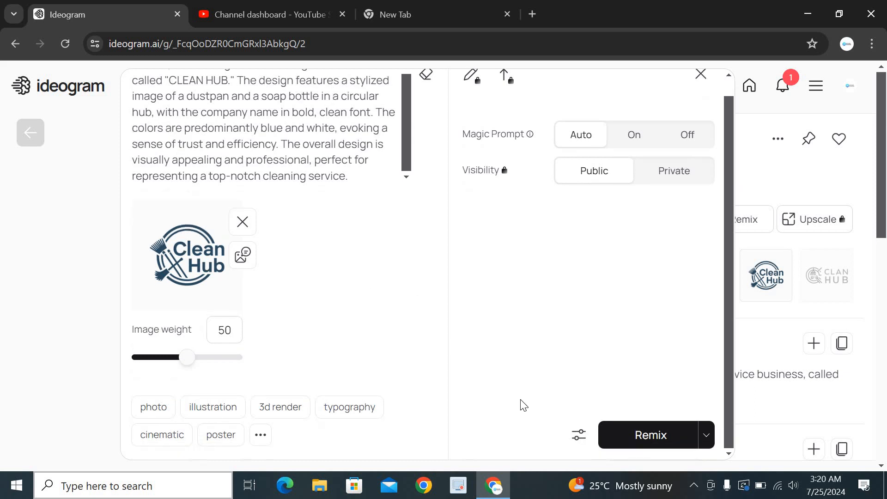
left_click(642, 435)
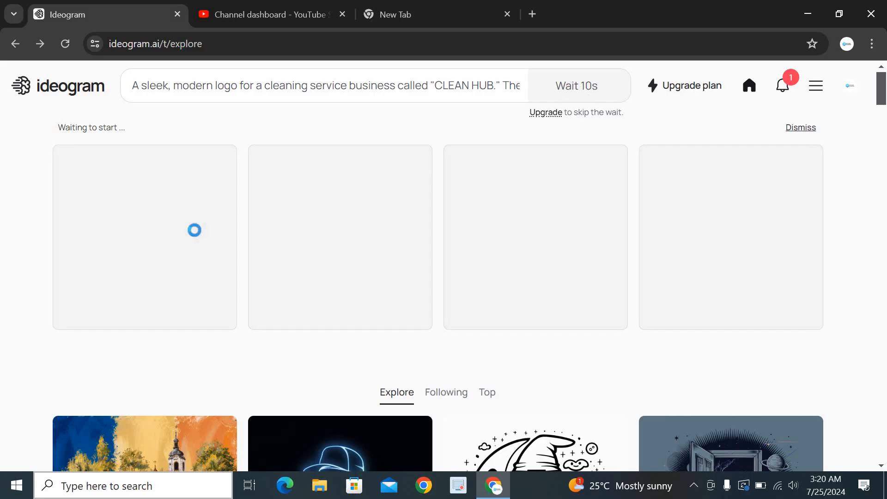
Browse the community images in the Explore gallery while the remix generates, checking its progress.
scroll(316, 269, "down", 4)
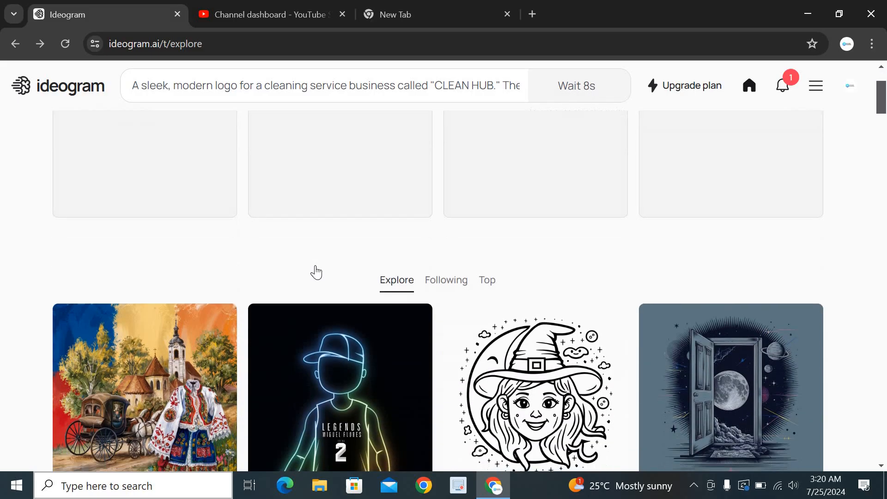
scroll(316, 271, "down", 5)
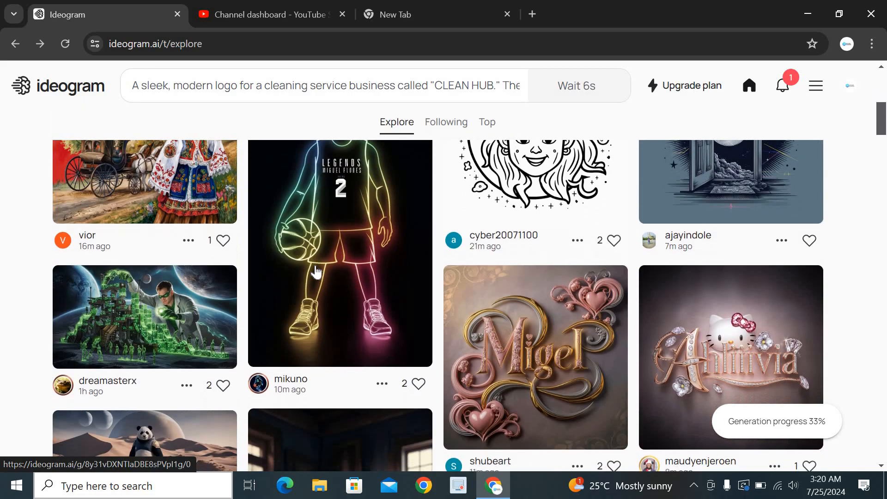
scroll(316, 272, "down", 6)
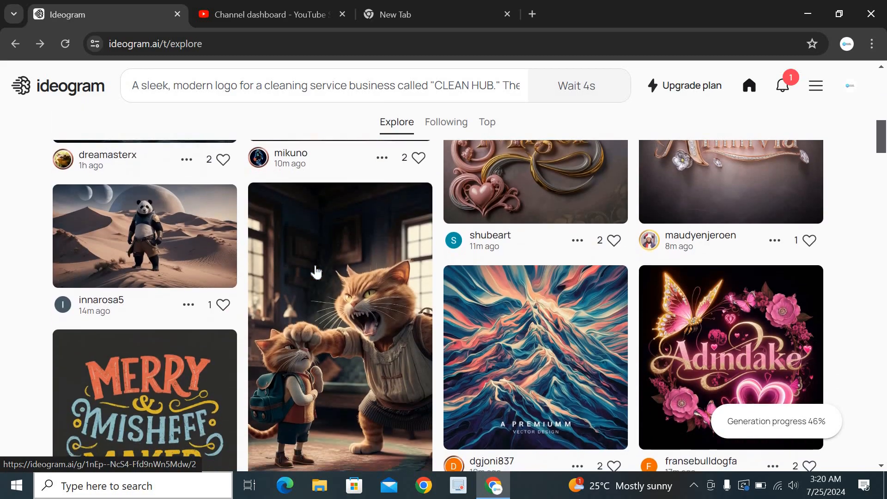
scroll(316, 272, "down", 2)
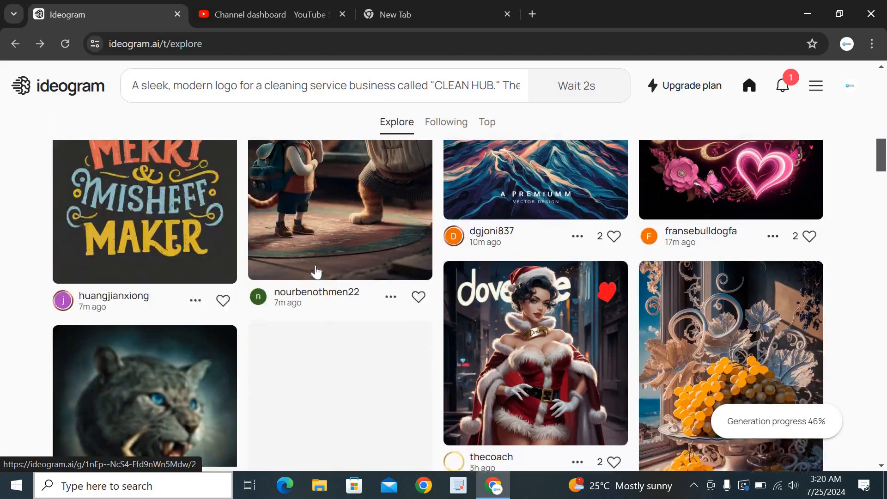
scroll(316, 273, "up", 3)
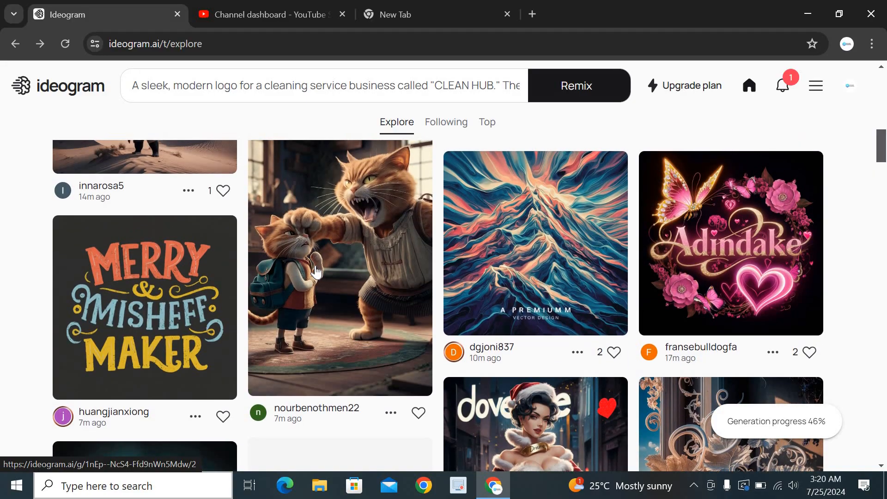
scroll(316, 272, "up", 1)
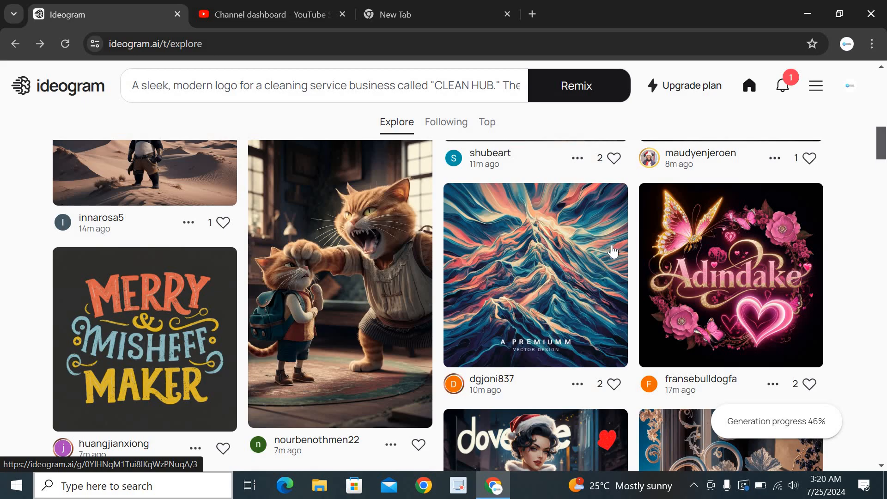
scroll(612, 251, "up", 8)
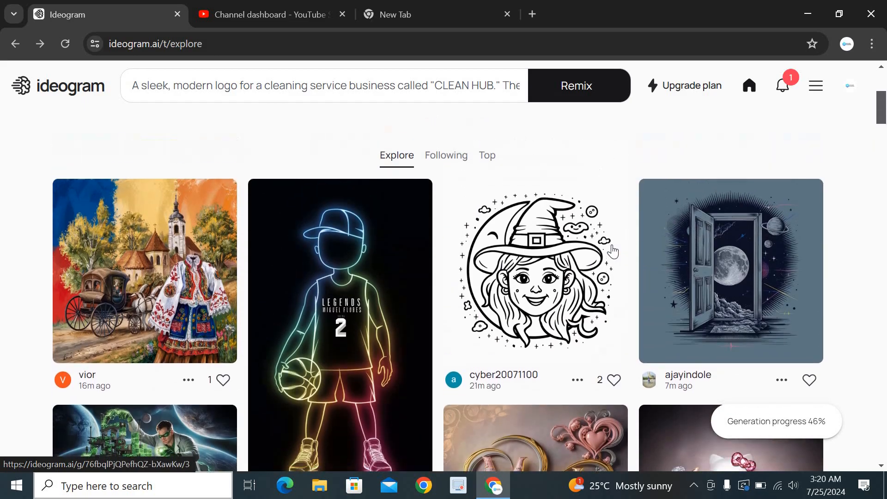
scroll(613, 251, "up", 2)
scroll(502, 276, "down", 1)
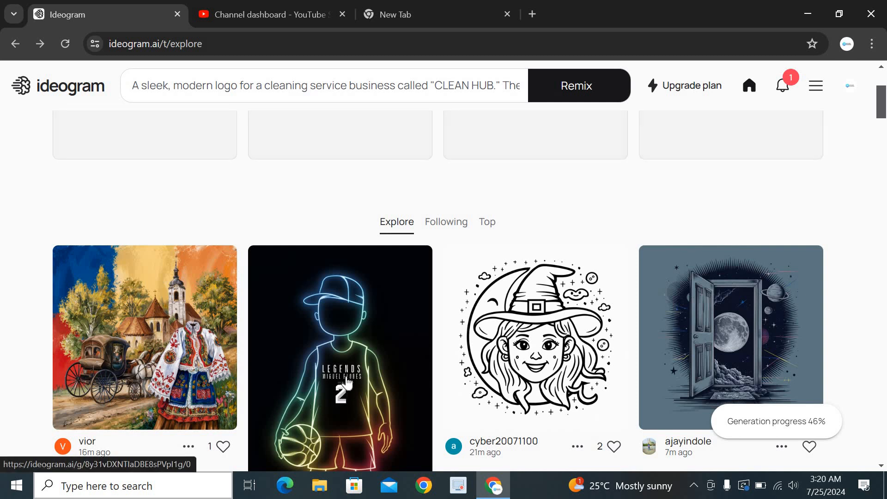
scroll(347, 381, "down", 4)
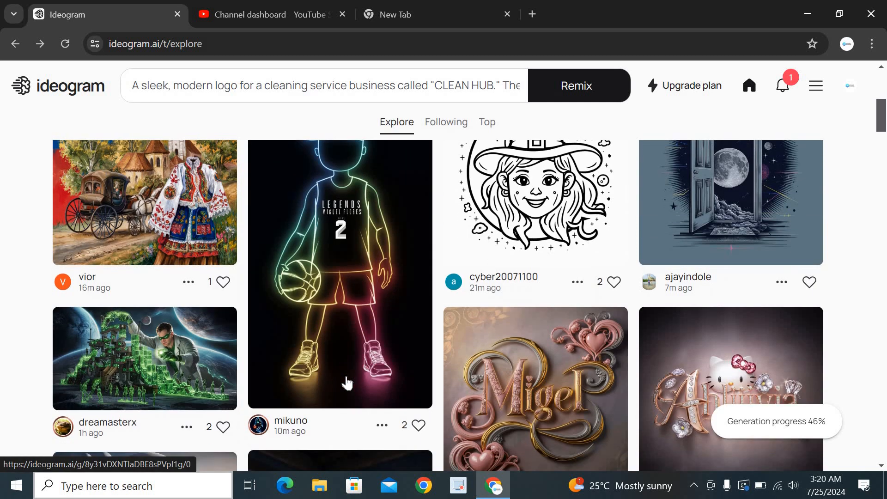
scroll(347, 383, "up", 1)
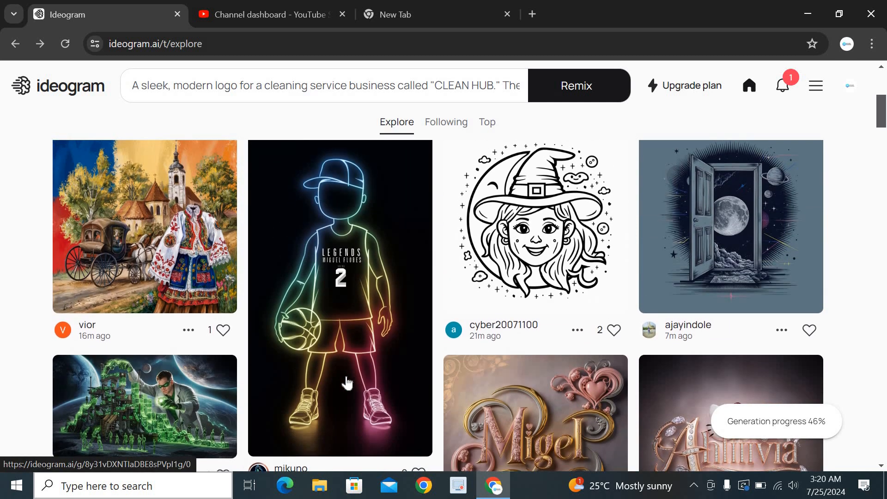
Browse the community images in the Explore gallery until the remix finishes, then return to the newly generated Clean Hub logos.
scroll(347, 382, "down", 12)
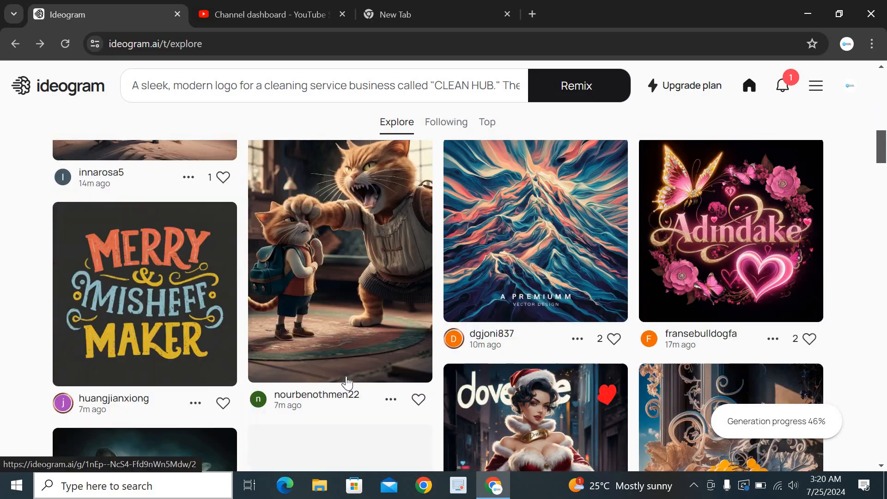
scroll(347, 382, "down", 3)
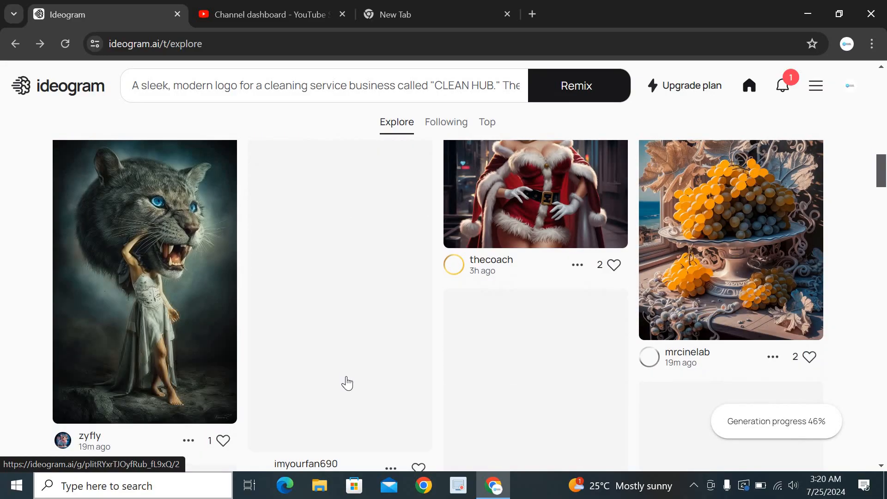
scroll(347, 382, "up", 1)
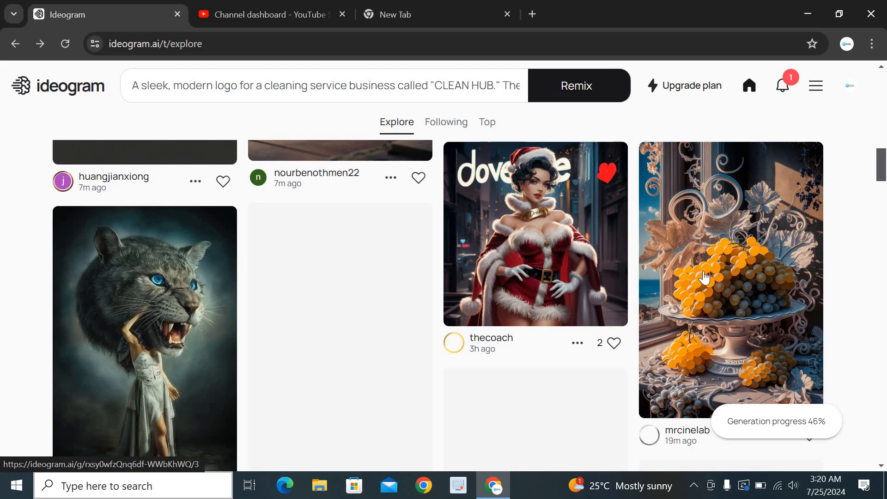
scroll(704, 277, "up", 6)
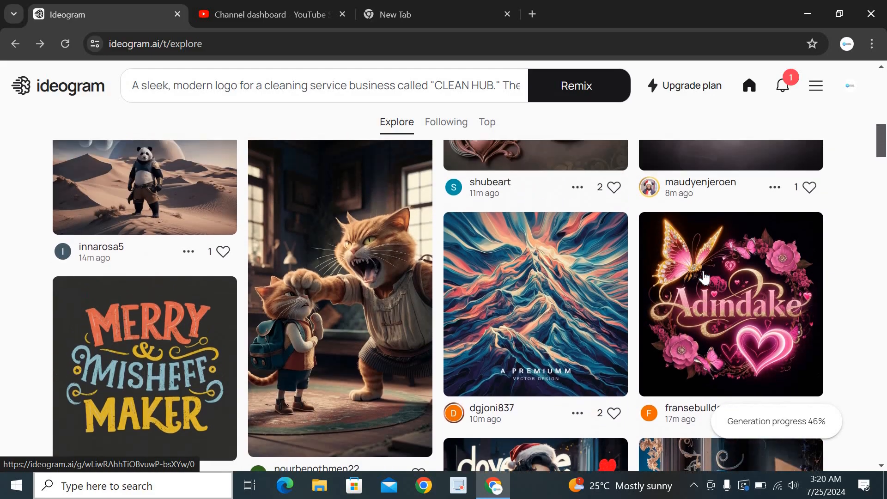
scroll(704, 277, "up", 5)
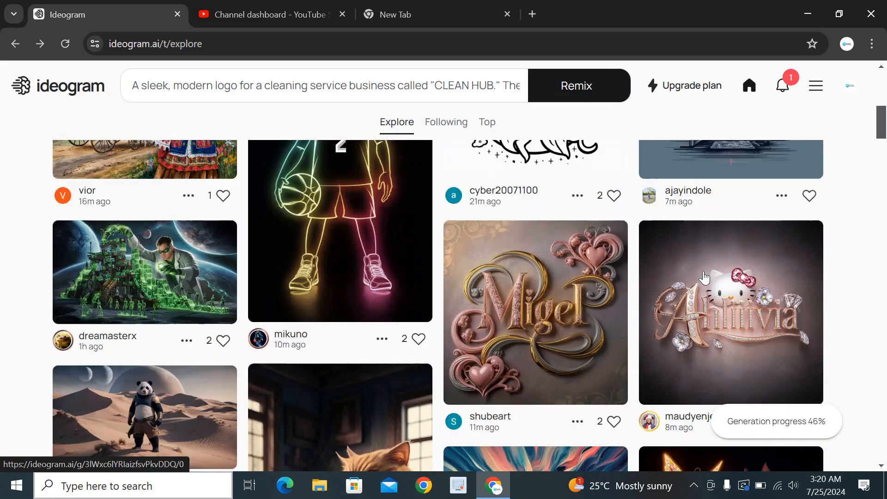
scroll(704, 277, "up", 7)
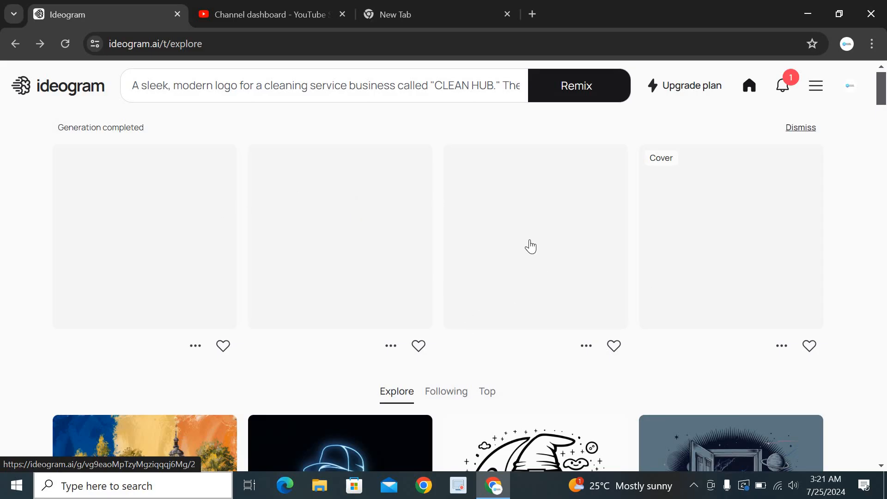
scroll(521, 273, "down", 5)
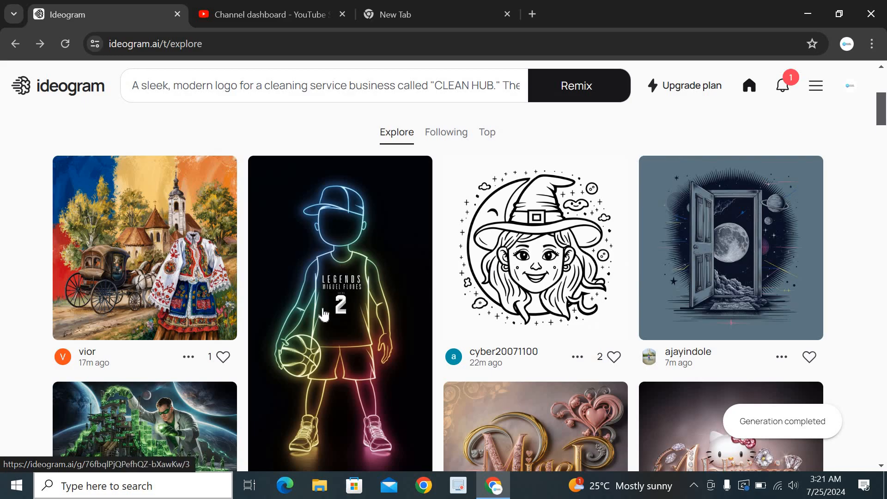
scroll(180, 298, "down", 3)
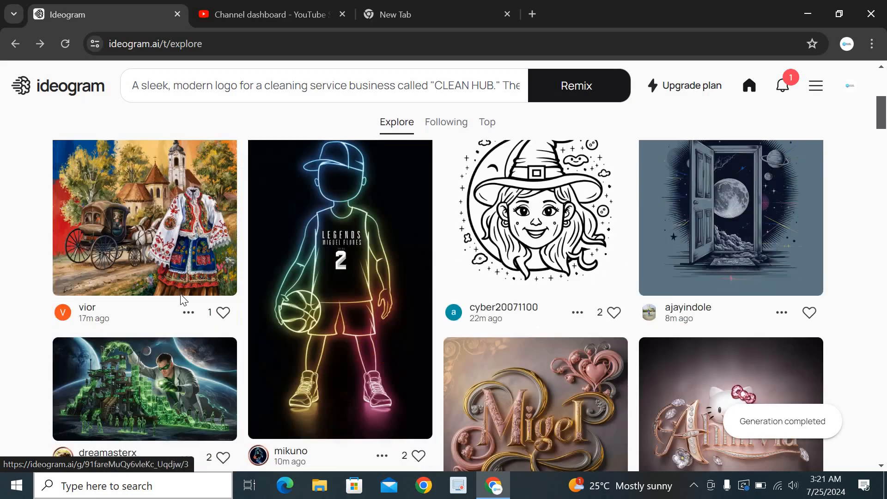
scroll(171, 284, "down", 1)
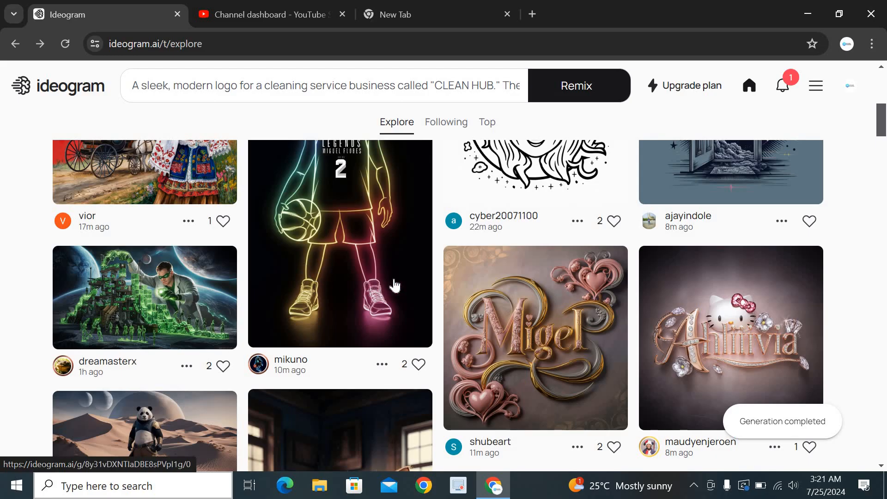
scroll(394, 285, "up", 6)
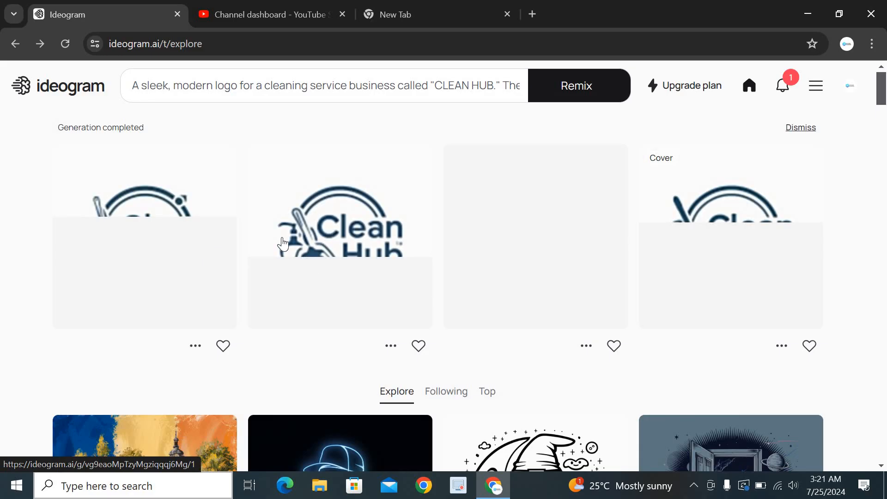
Inspect the first, second and cover variants of the remixed Clean Hub logo, recheck the first one, and return to the gallery.
left_click(143, 206)
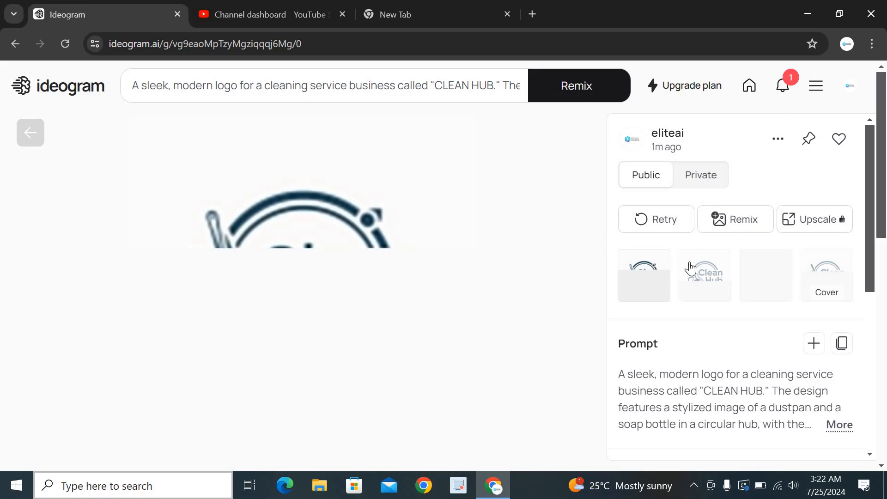
left_click(712, 271)
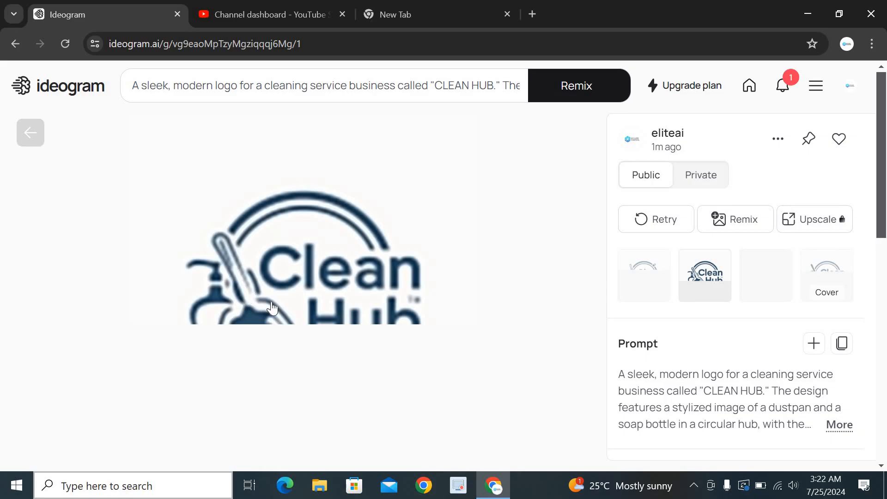
left_click(829, 280)
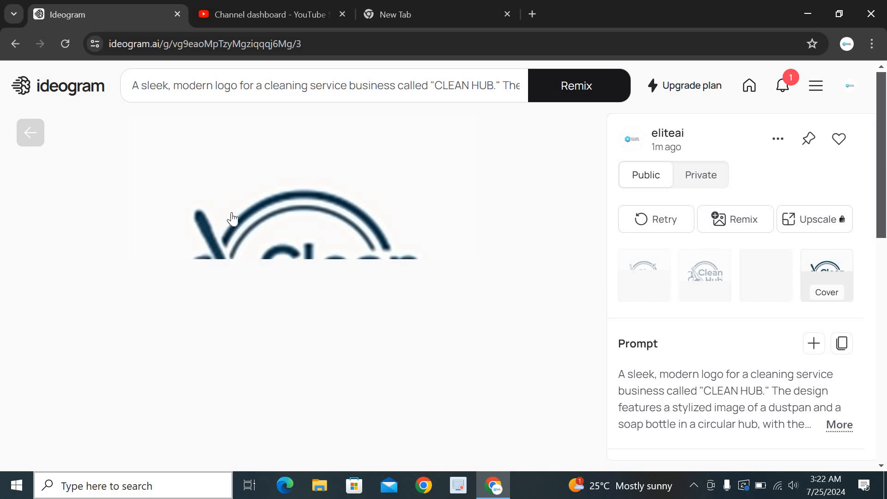
left_click(642, 264)
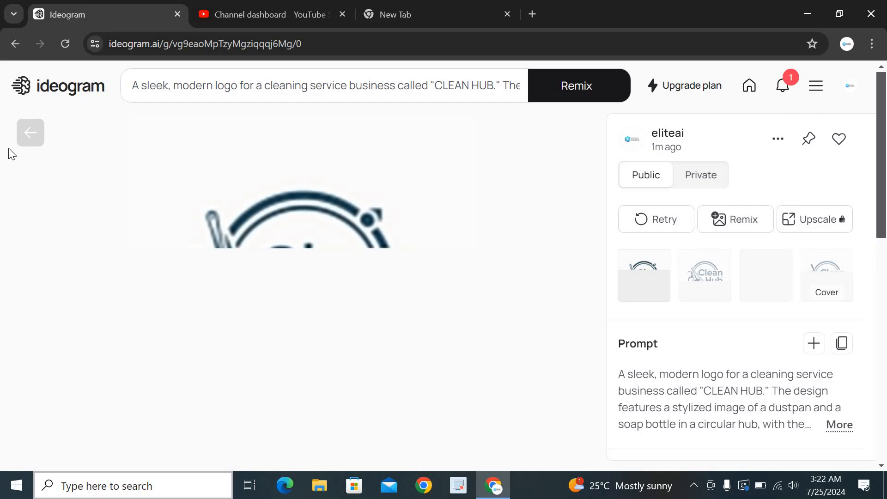
left_click(32, 133)
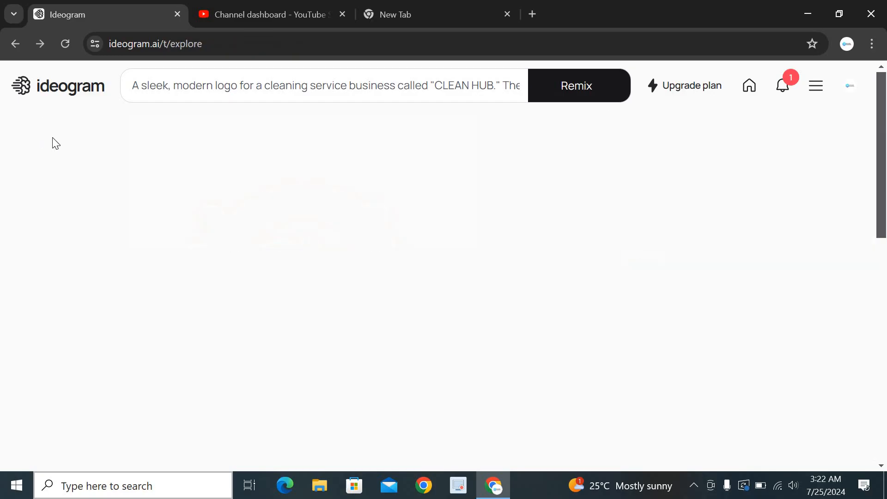
Browse further down the Explore gallery for a community design whose style suits another remix.
scroll(374, 245, "down", 10)
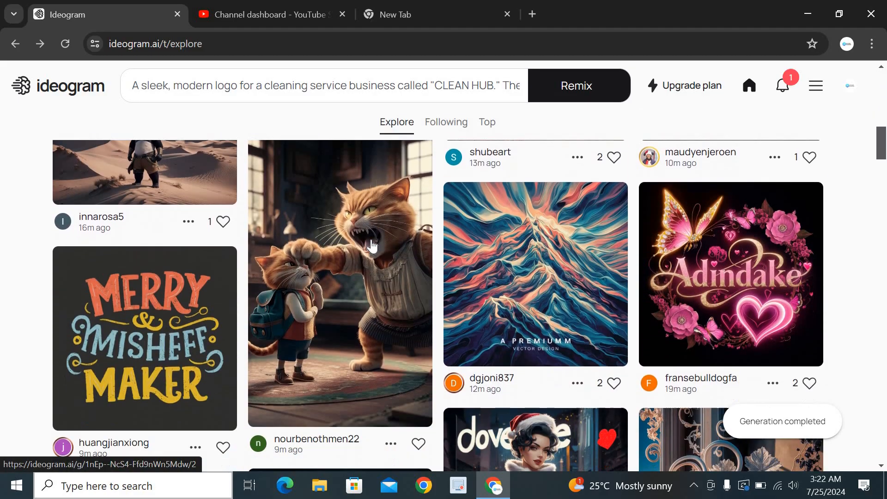
scroll(372, 246, "up", 3)
scroll(373, 246, "up", 3)
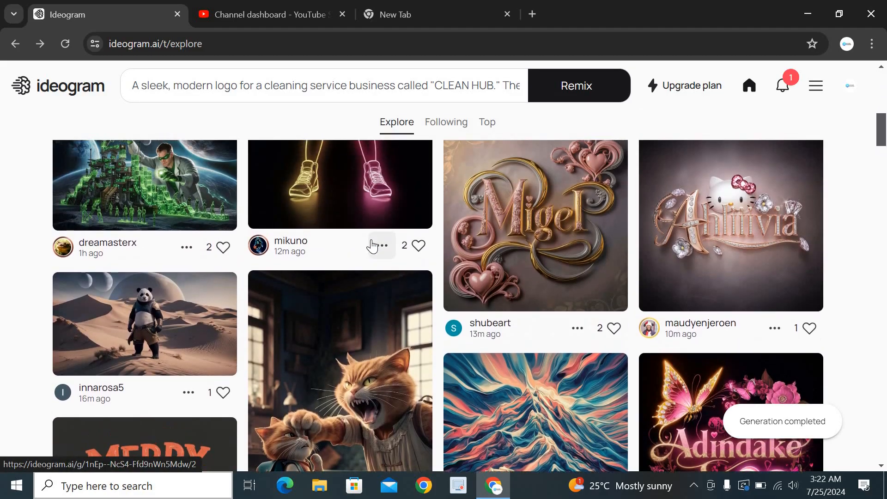
scroll(372, 246, "down", 4)
scroll(372, 246, "down", 9)
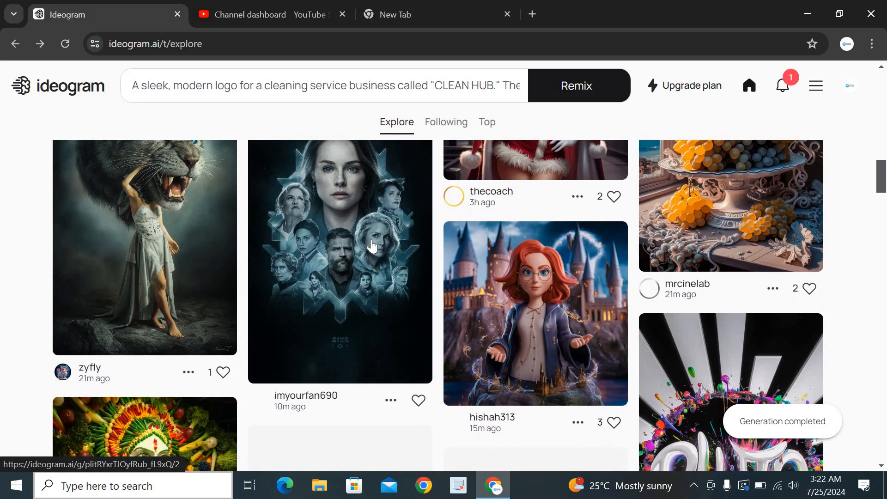
scroll(372, 246, "down", 6)
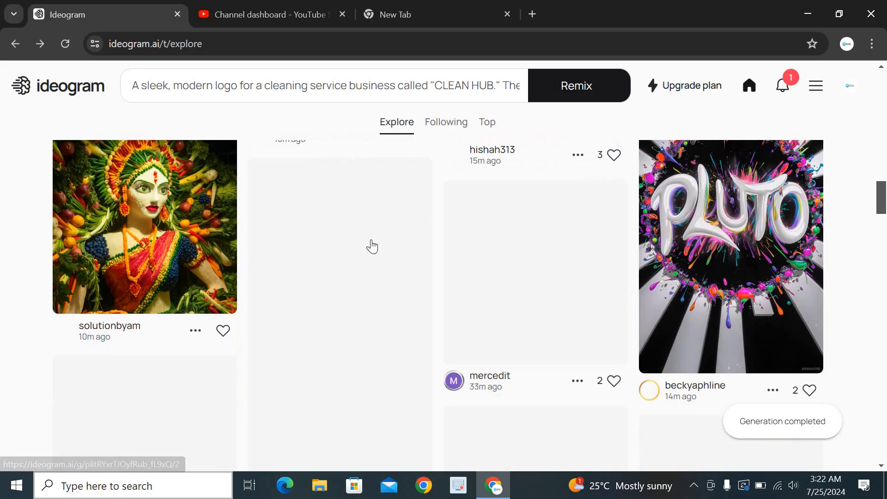
scroll(372, 246, "up", 4)
scroll(373, 246, "down", 7)
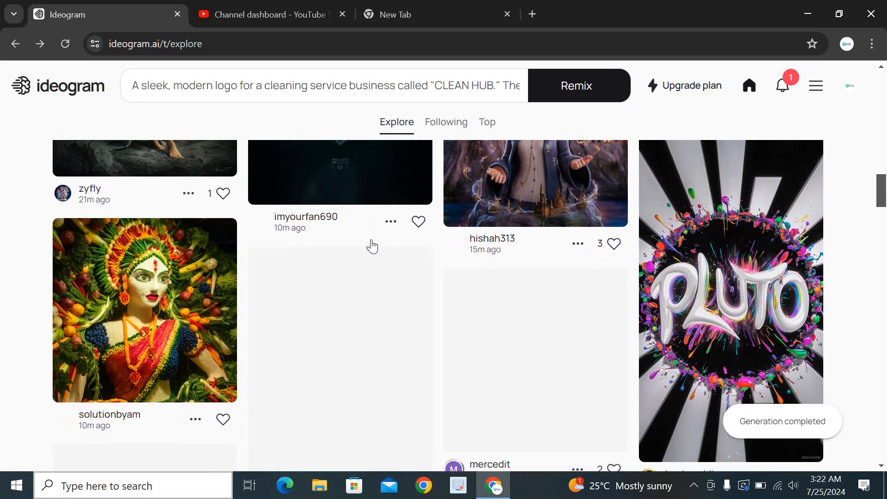
scroll(373, 246, "down", 5)
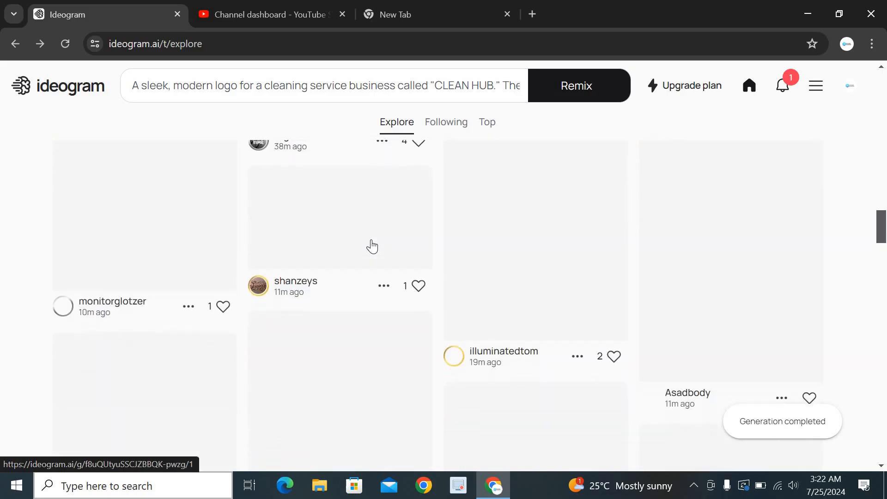
scroll(372, 246, "up", 4)
scroll(372, 246, "up", 4)
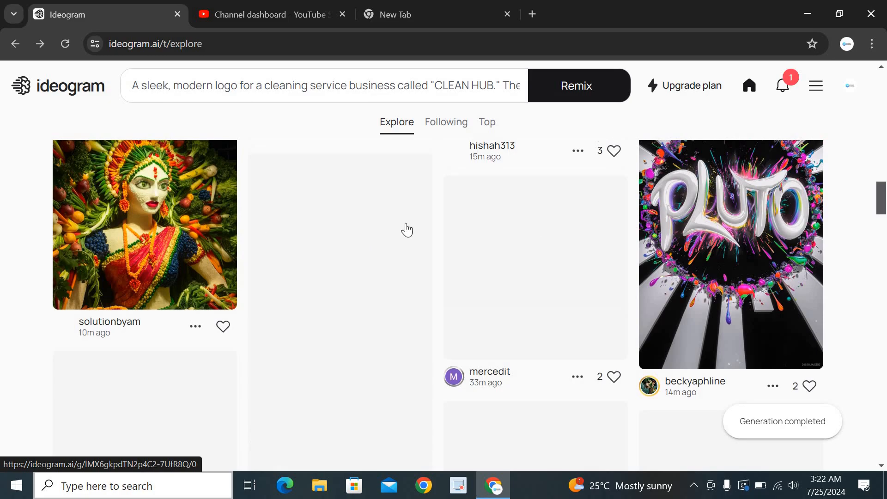
Open the community "Pluto" lettering artwork for remixing and replace "Pluto" with "CLEAN HUB" as the name in its prompt.
left_click(710, 239)
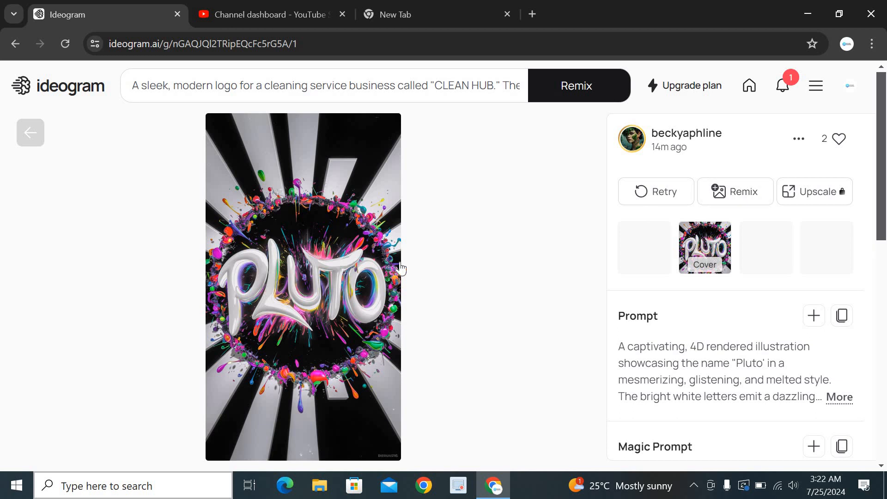
left_click(751, 181)
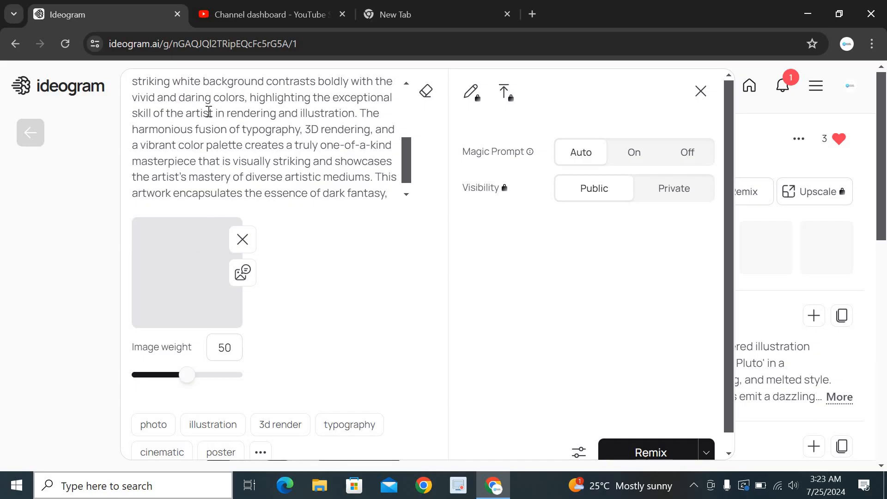
scroll(209, 112, "up", 3)
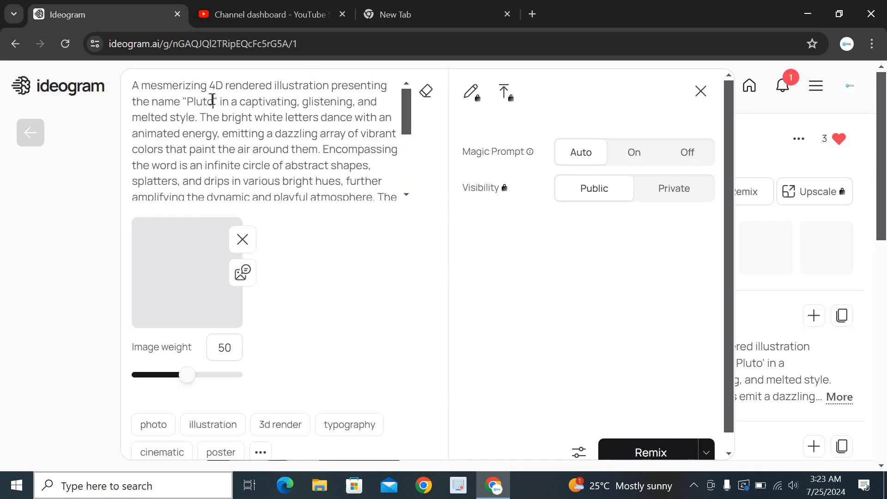
double_click(211, 99)
key("BackSpace")
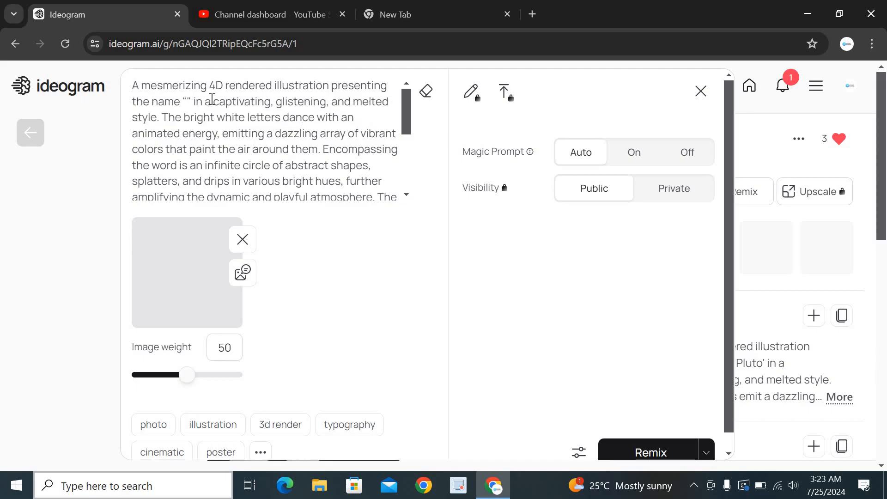
type("CLEA")
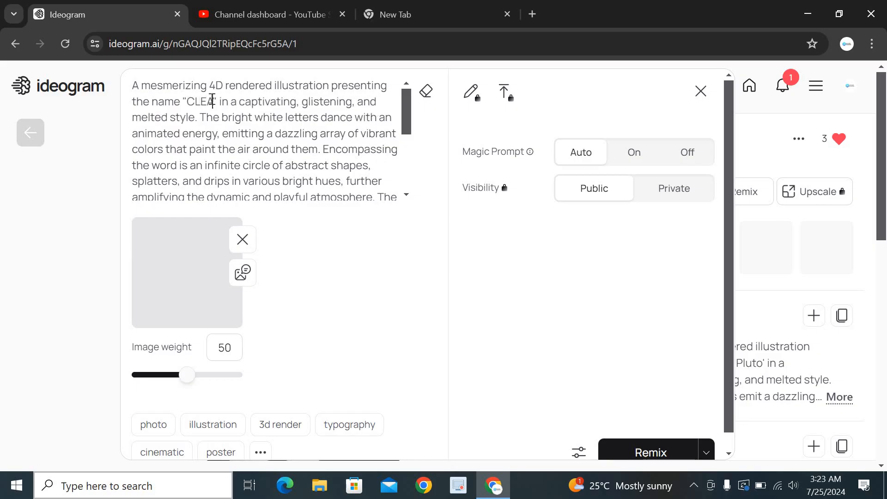
type("N HUB")
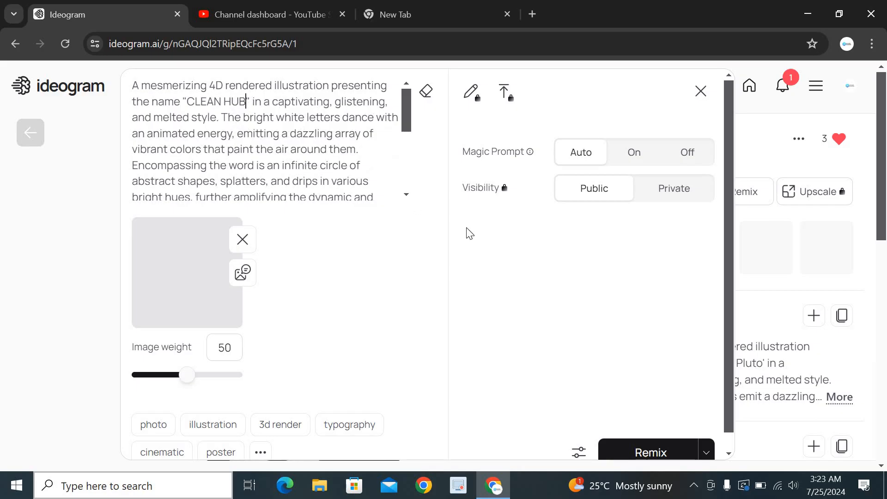